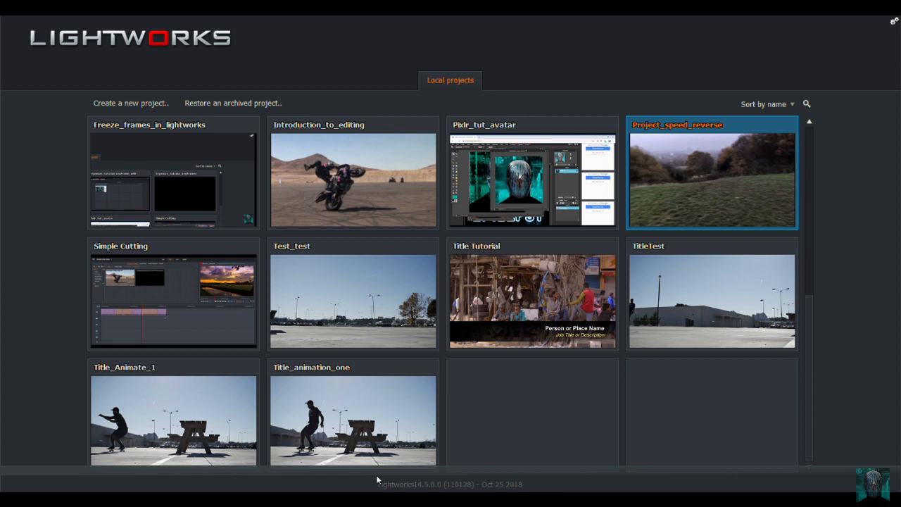
# - Create a new project named Speed_and_reverse with the frame rate set to Auto
pyautogui.moveTo(382, 476)
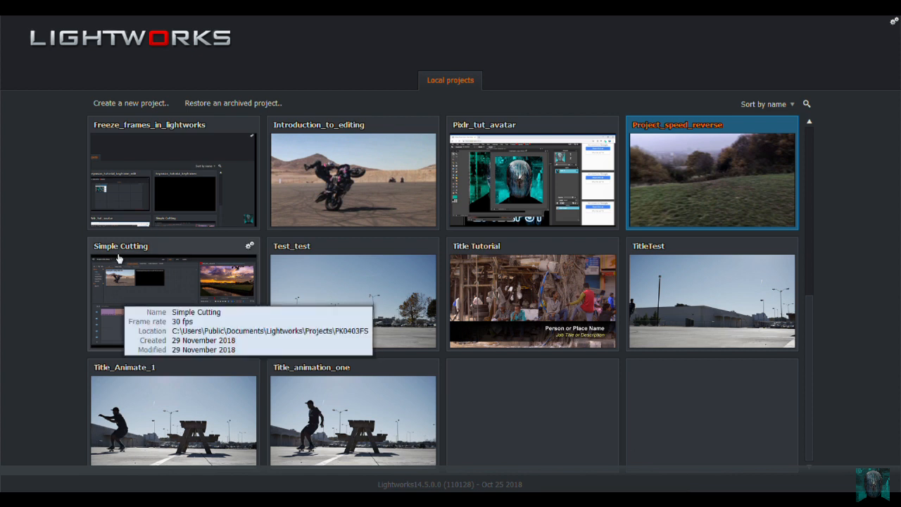
pyautogui.click(135, 106)
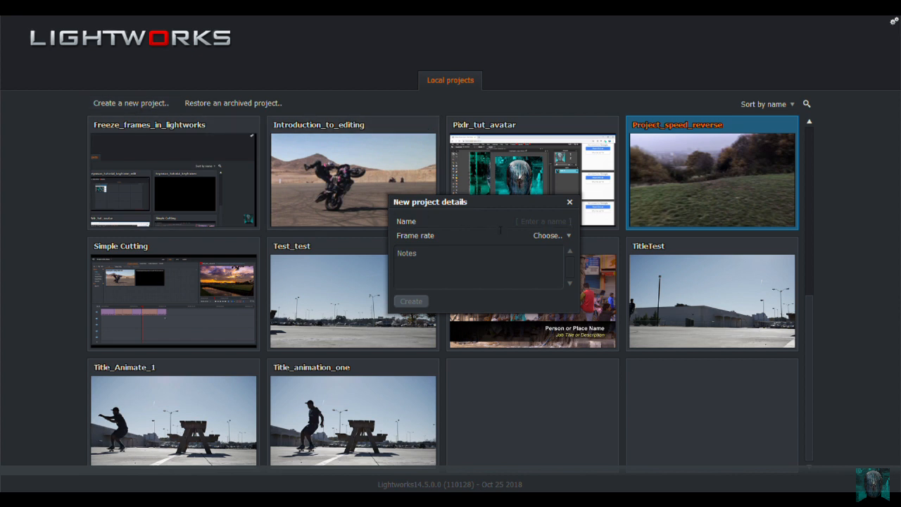
pyautogui.write('Speed_and_reverse')
pyautogui.click(557, 236)
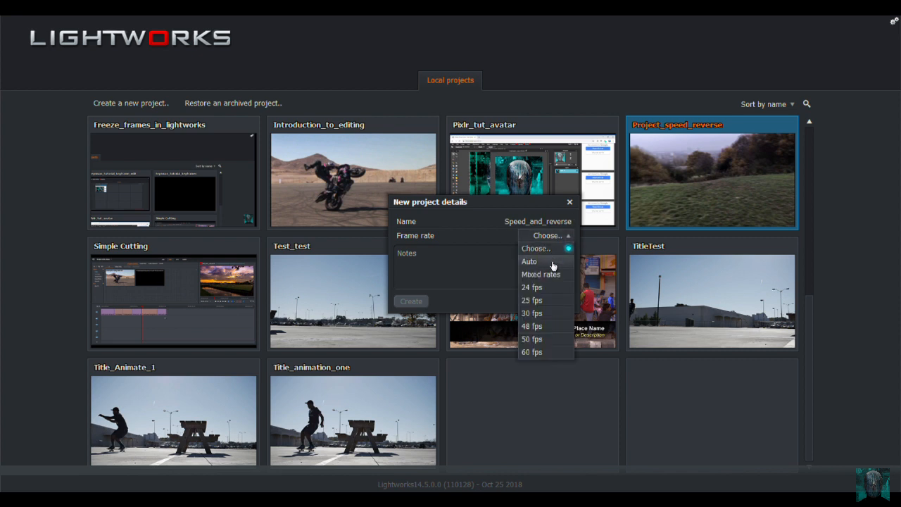
pyautogui.click(553, 265)
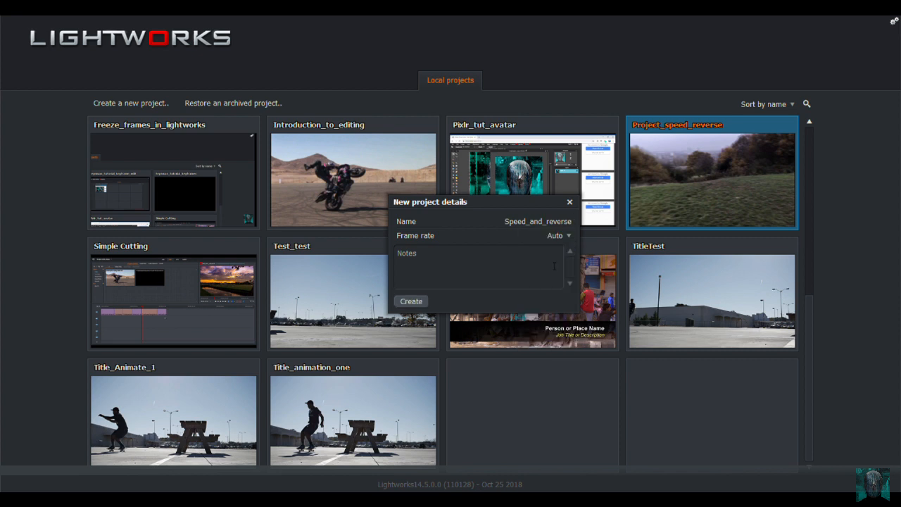
pyautogui.click(416, 303)
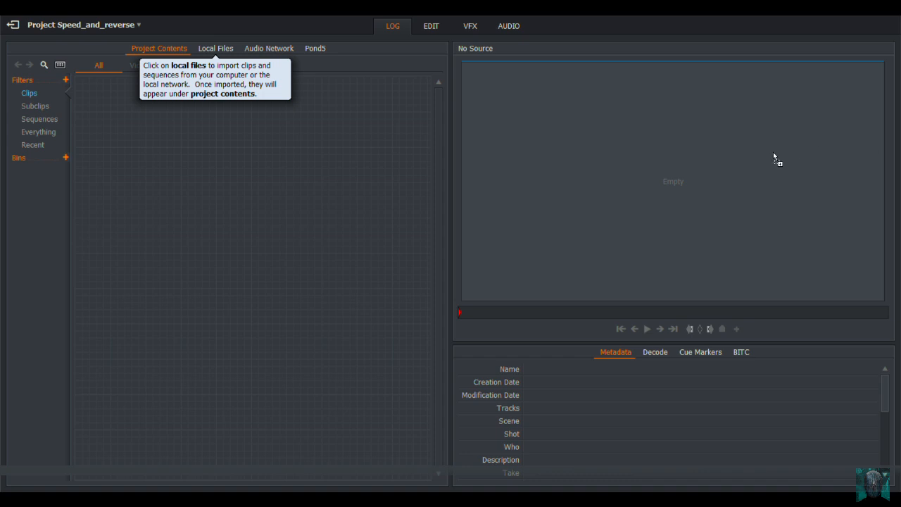
# - Import the video clip VID-20181203-WA0001 (1) into the project and switch to the editing workspace
pyautogui.moveTo(248, 149); pyautogui.dragTo(248, 149)
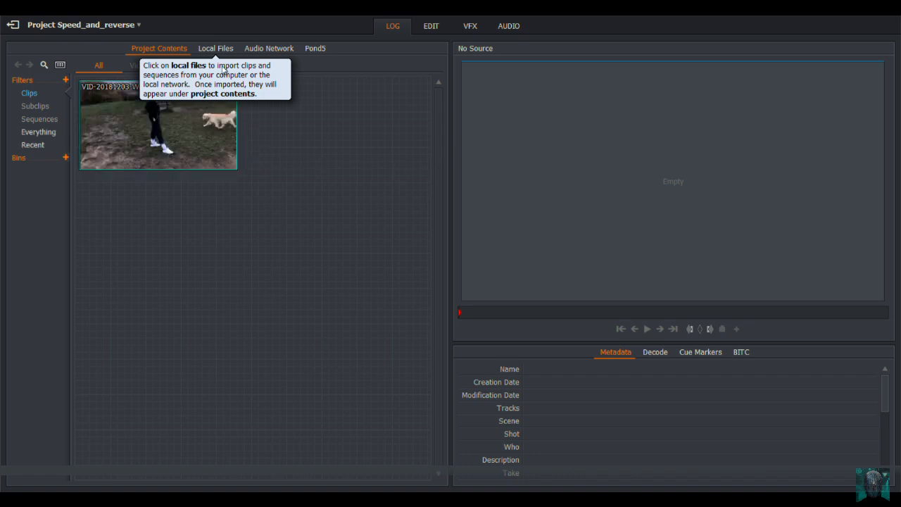
pyautogui.click(427, 27)
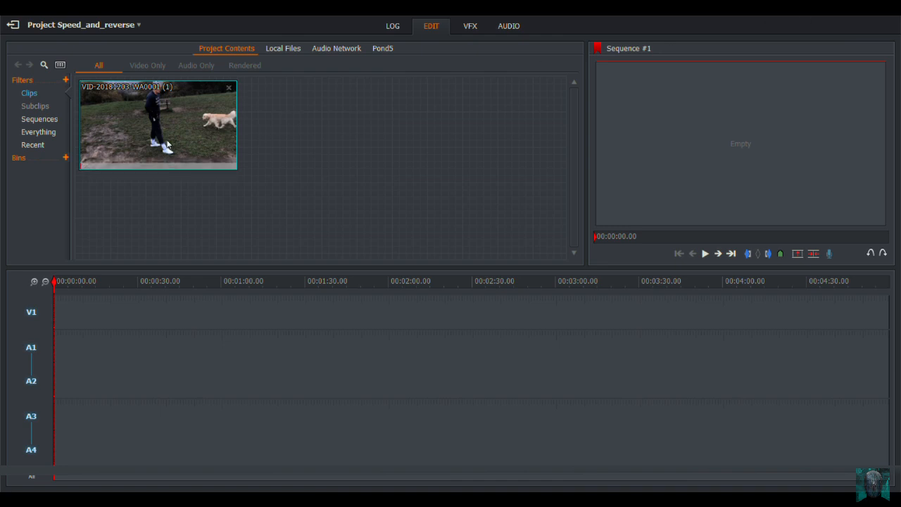
# - Deselect audio tracks A1 to A4 and place the imported clip at the start of video track V1
pyautogui.click(33, 384)
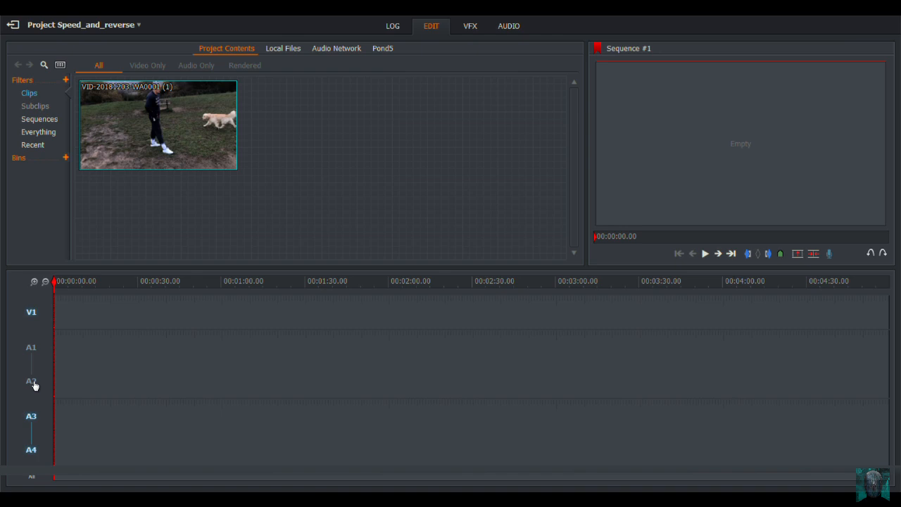
pyautogui.click(34, 423)
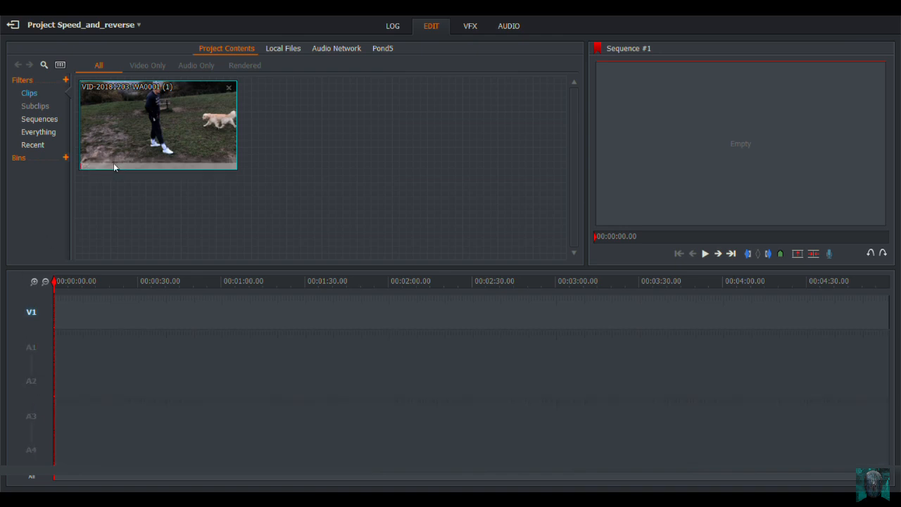
pyautogui.moveTo(147, 114); pyautogui.dragTo(55, 320)
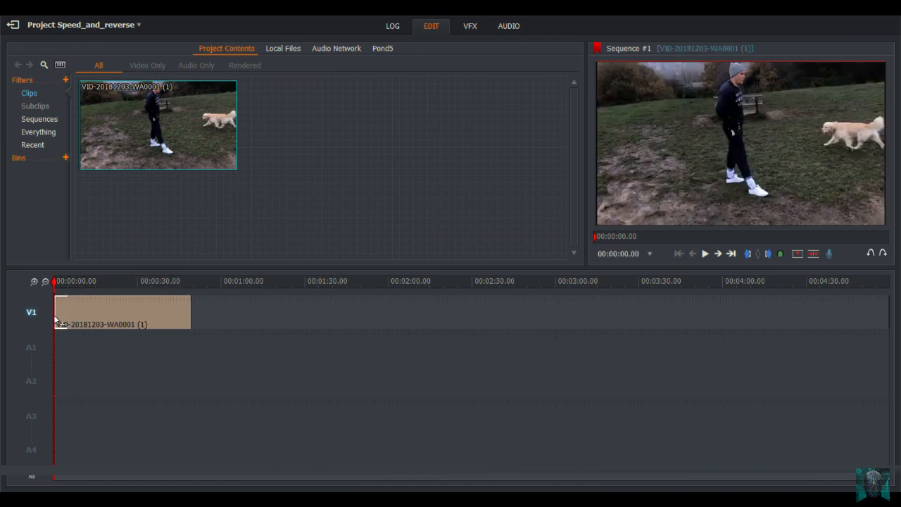
# - Cut the clip at 00:00:18.14 and delete the section before the cut, closing the gap
pyautogui.click(599, 240)
pyautogui.moveTo(598, 241); pyautogui.dragTo(611, 235)
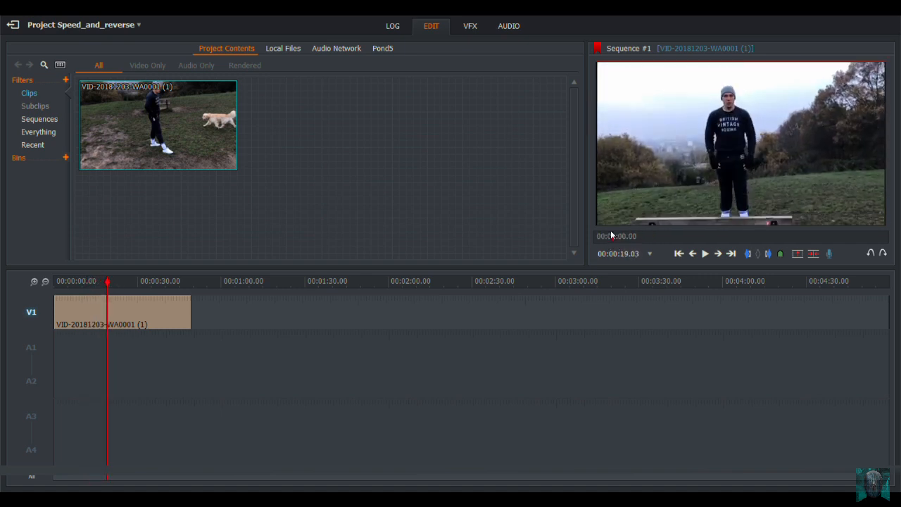
pyautogui.click(697, 254)
pyautogui.click(697, 255)
pyautogui.click(696, 254)
pyautogui.click(697, 254)
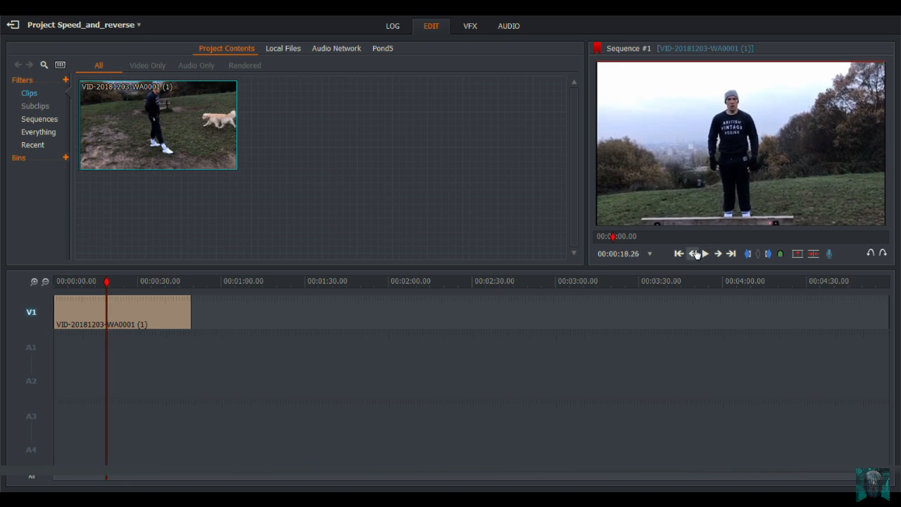
pyautogui.click(696, 254)
pyautogui.click(697, 255)
pyautogui.click(696, 254)
pyautogui.click(697, 254)
pyautogui.click(697, 255)
pyautogui.click(696, 254)
pyautogui.click(696, 255)
pyautogui.click(696, 255)
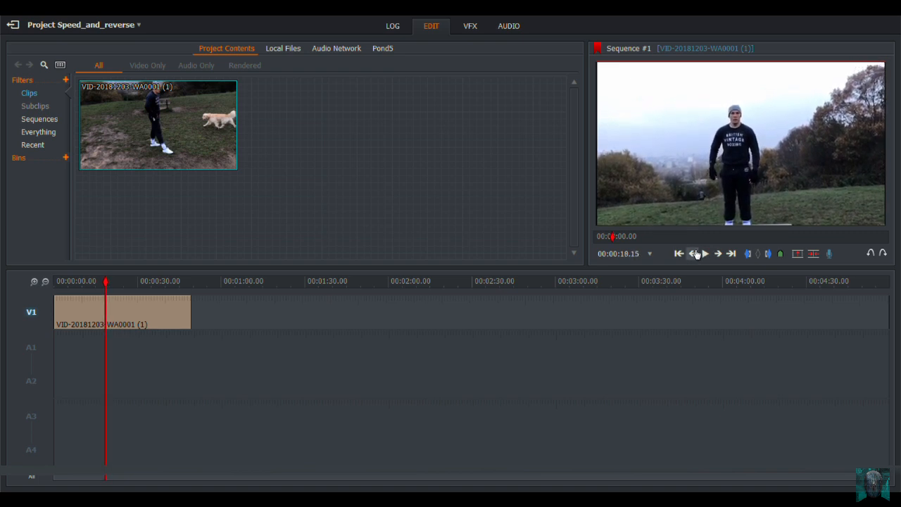
pyautogui.click(697, 255)
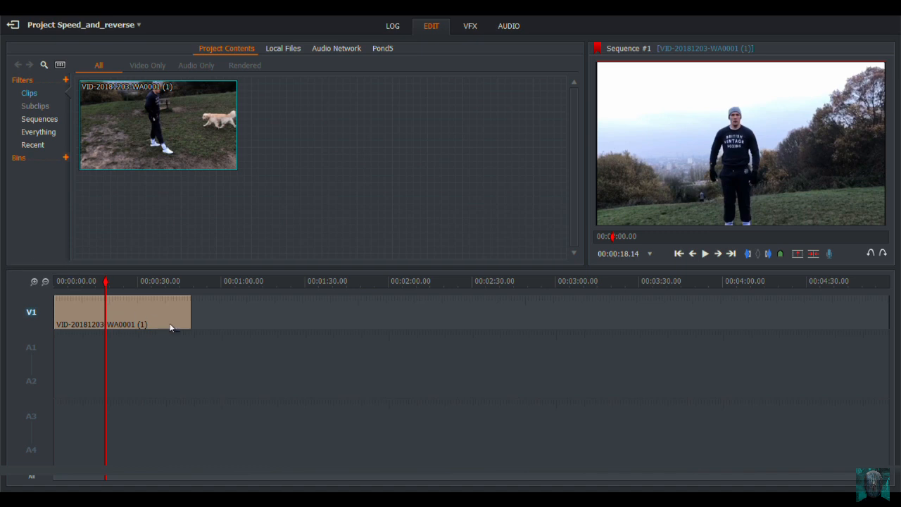
pyautogui.press('c')
pyautogui.rightClick(77, 312)
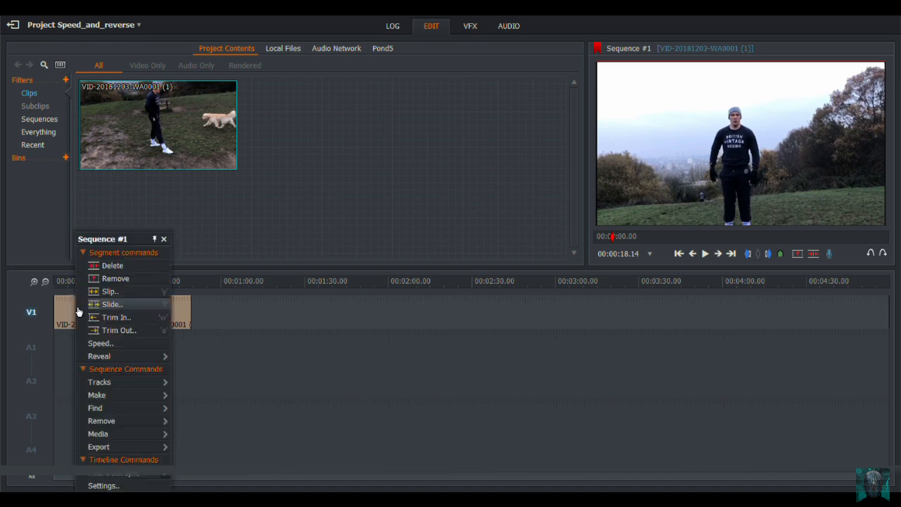
pyautogui.click(92, 266)
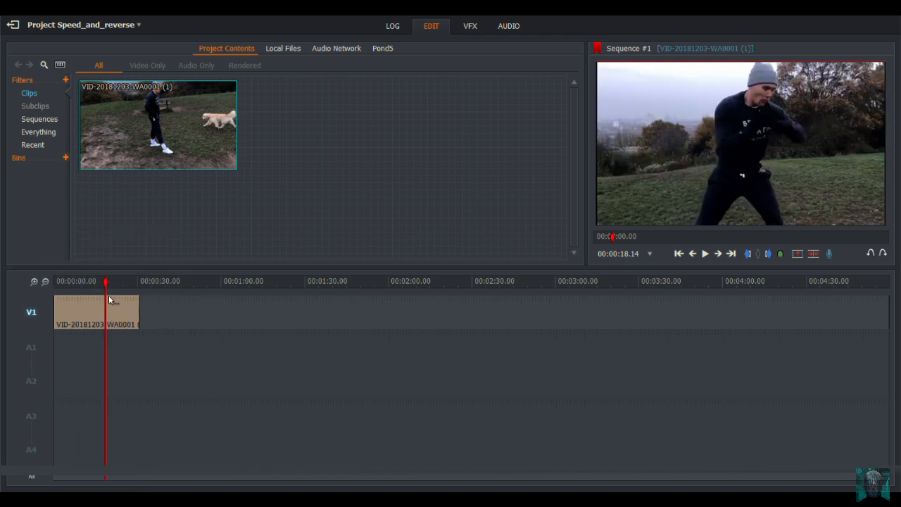
# - Cut the remaining clip at 00:00:20.06 and remove the section after the cut
pyautogui.click(718, 254)
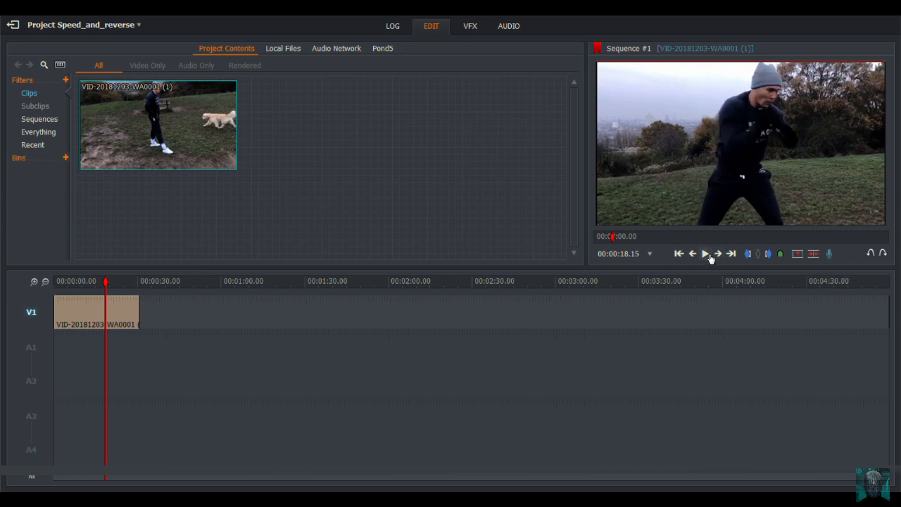
pyautogui.click(707, 255)
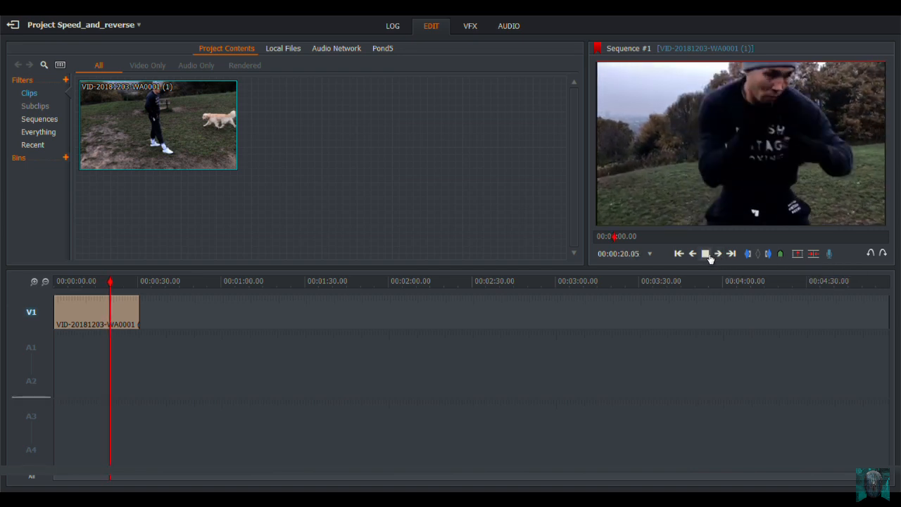
pyautogui.click(708, 255)
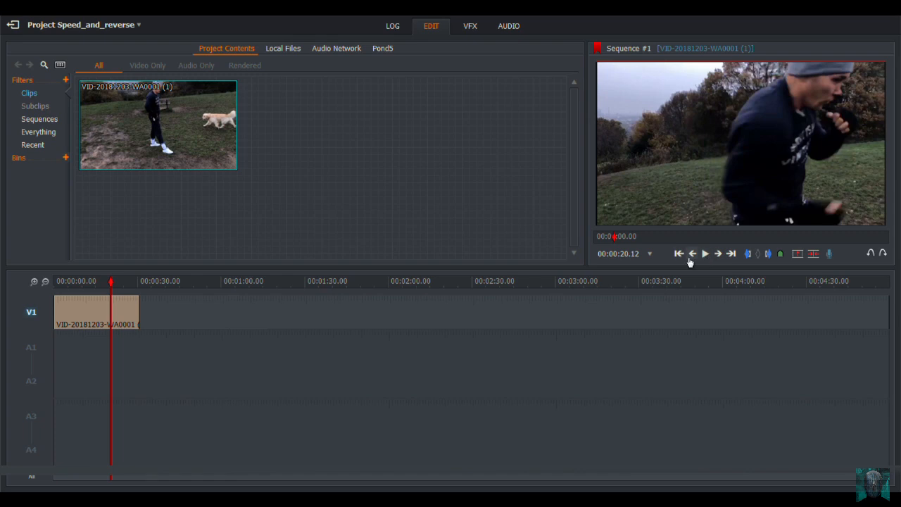
pyautogui.click(695, 255)
pyautogui.click(695, 254)
pyautogui.click(695, 254)
pyautogui.click(695, 254)
pyautogui.click(694, 254)
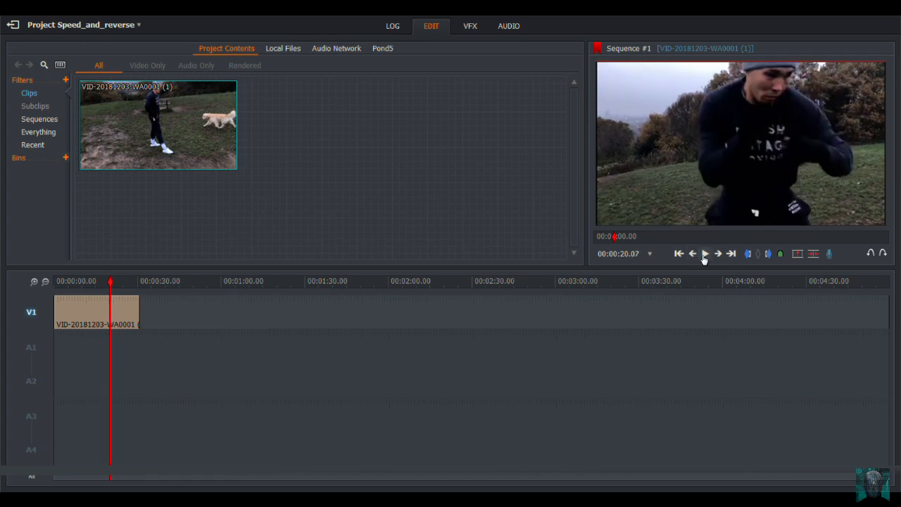
pyautogui.click(721, 255)
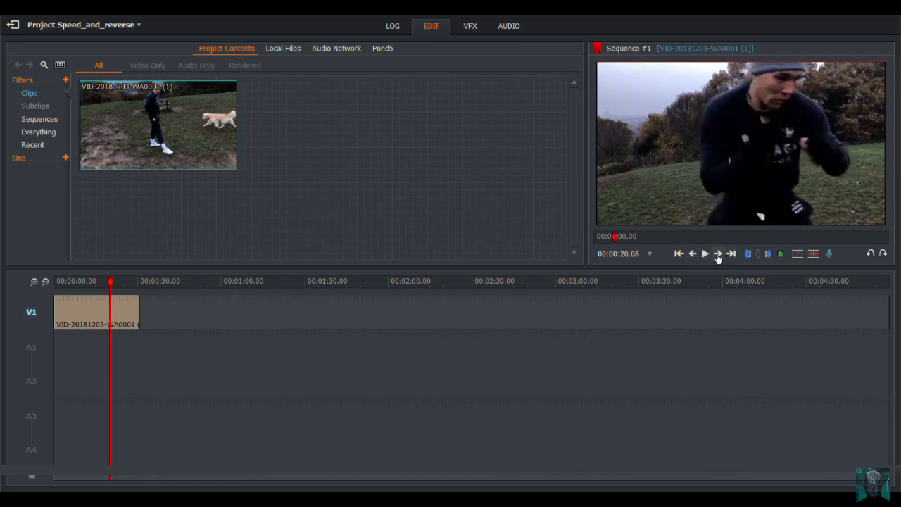
pyautogui.click(695, 254)
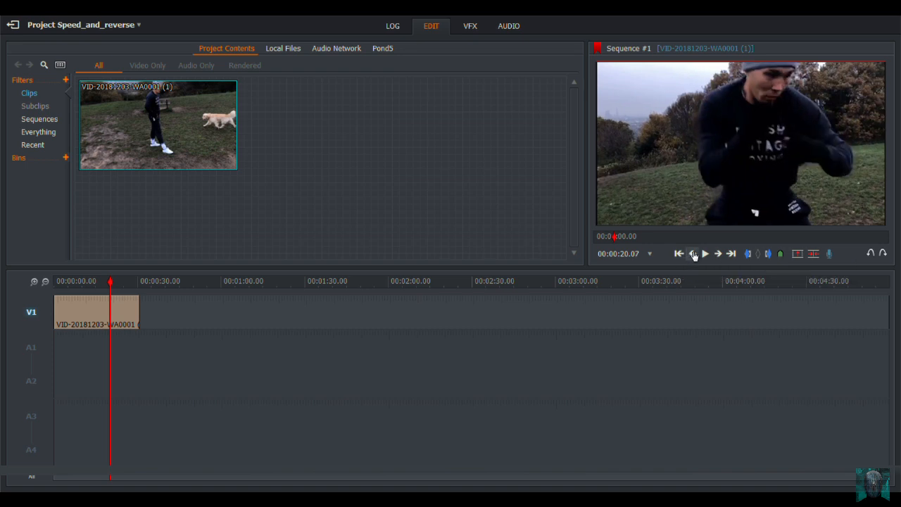
pyautogui.click(694, 254)
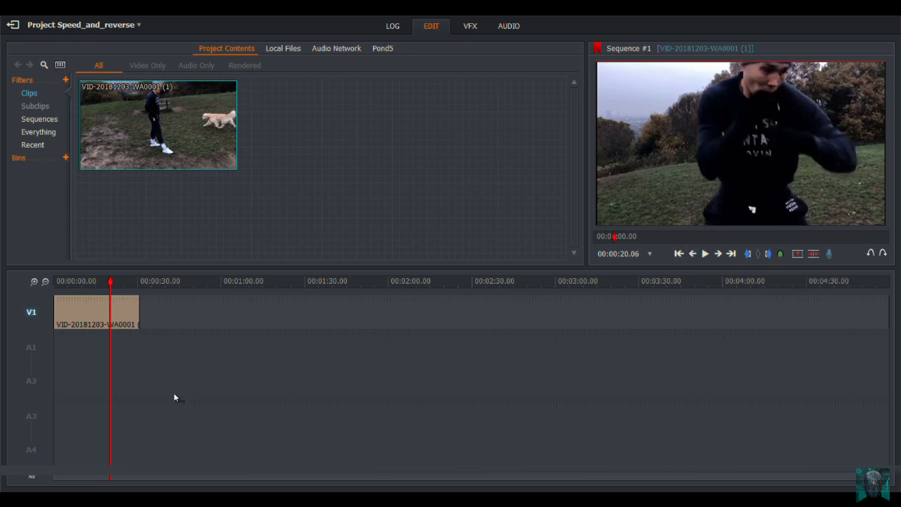
pyautogui.press('c')
pyautogui.click(119, 321)
pyautogui.rightClick(120, 320)
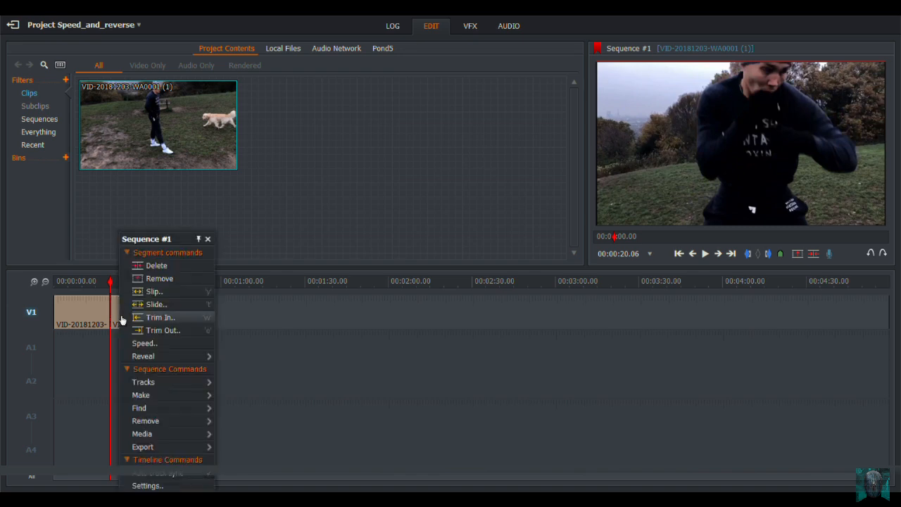
pyautogui.click(162, 279)
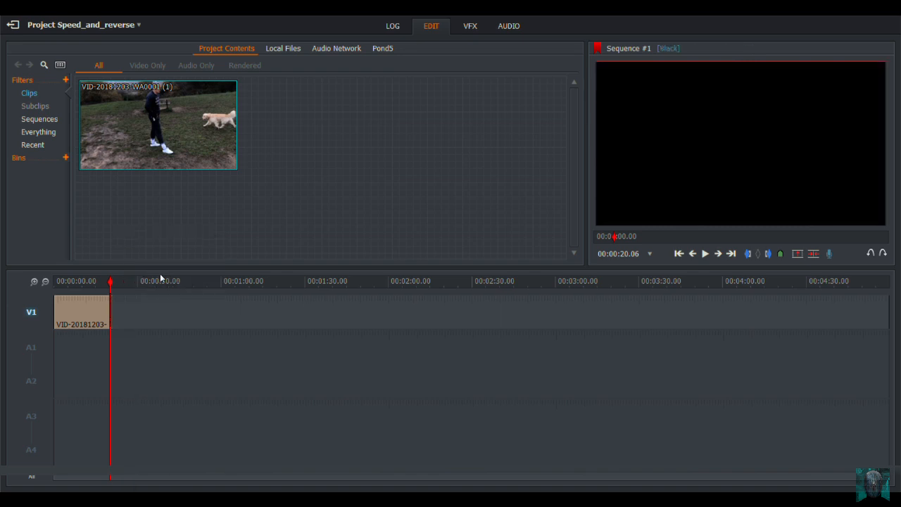
# - Add a second video track to the sequence
pyautogui.click(34, 282)
pyautogui.click(34, 282)
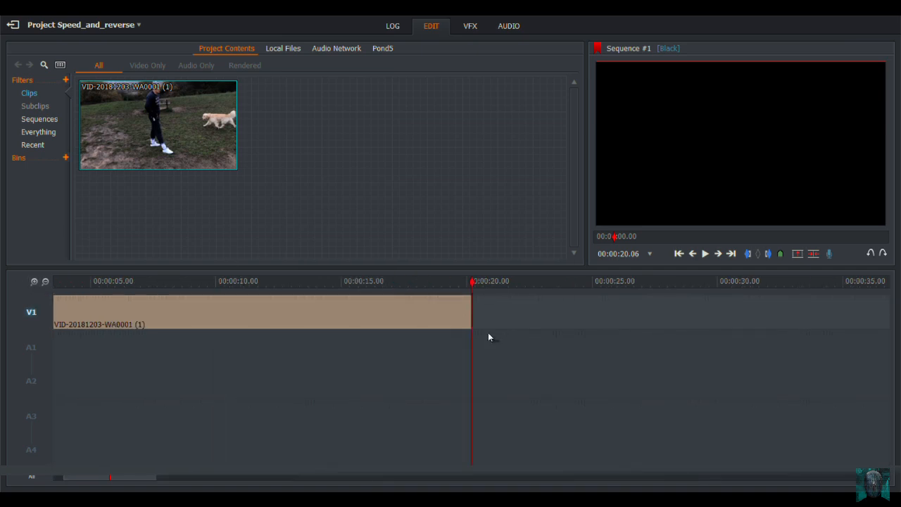
pyautogui.rightClick(505, 321)
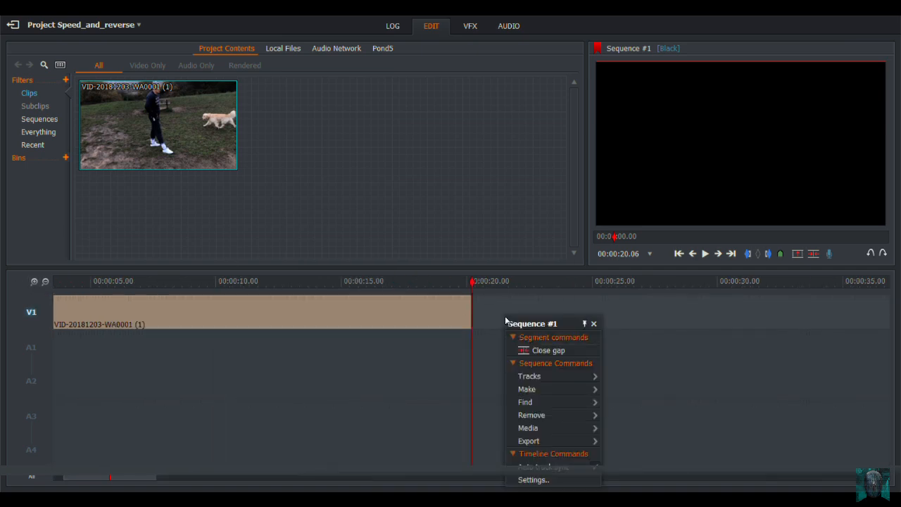
pyautogui.moveTo(544, 380)
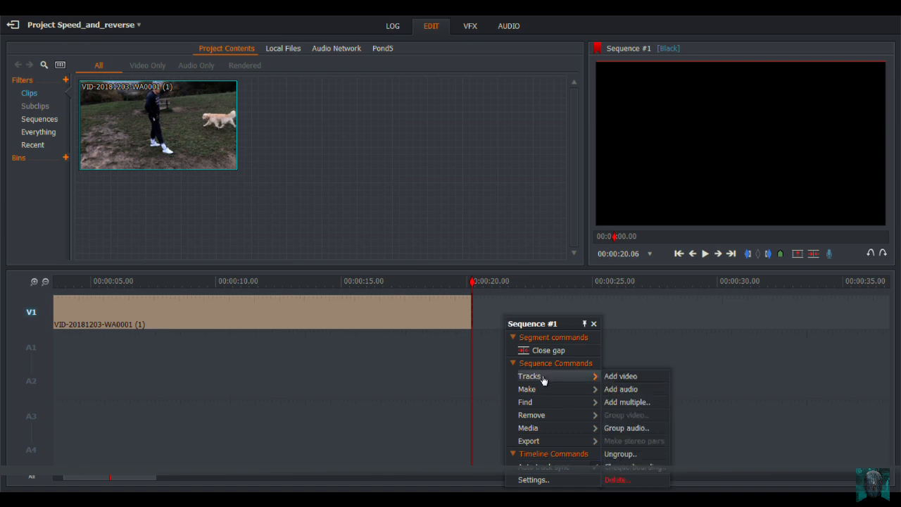
pyautogui.click(616, 378)
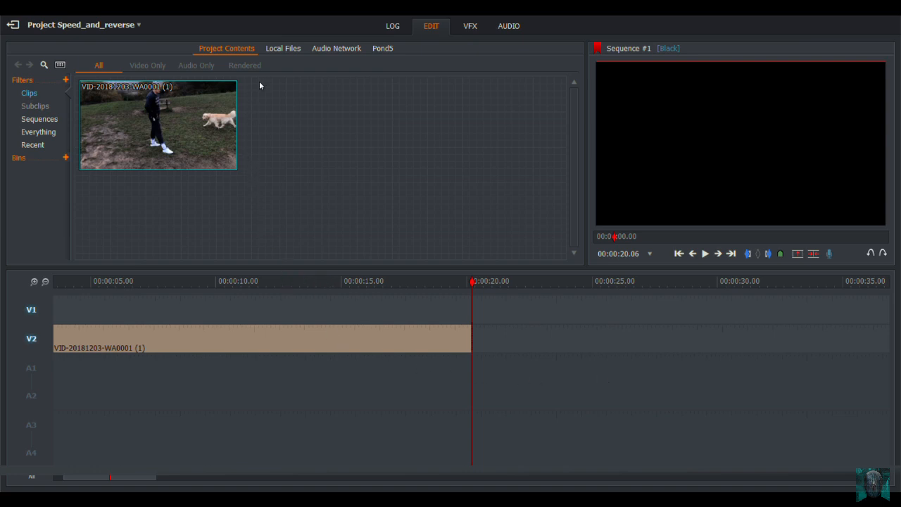
# - Move the clip from track V2 up to V1 and shift it to start at about 00:00:26 on the timeline
pyautogui.moveTo(143, 87)
pyautogui.moveTo(265, 345); pyautogui.dragTo(519, 319)
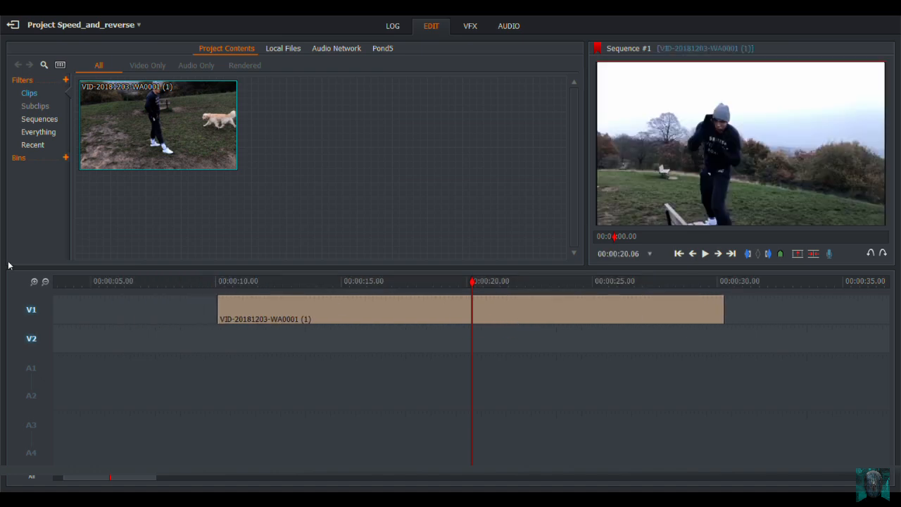
pyautogui.click(45, 281)
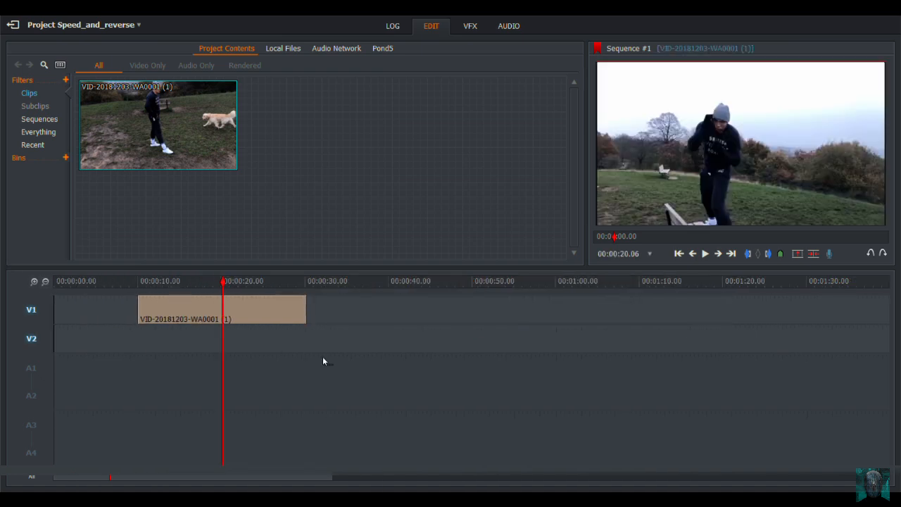
pyautogui.moveTo(257, 310); pyautogui.dragTo(392, 301)
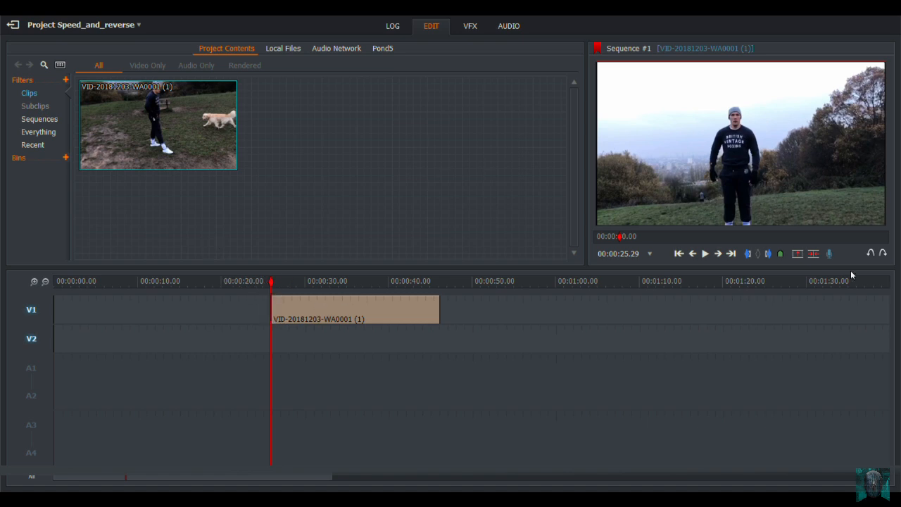
# - Play back the trimmed clip on V1 and return the playhead near its start at 00:00:26.03
pyautogui.click(708, 255)
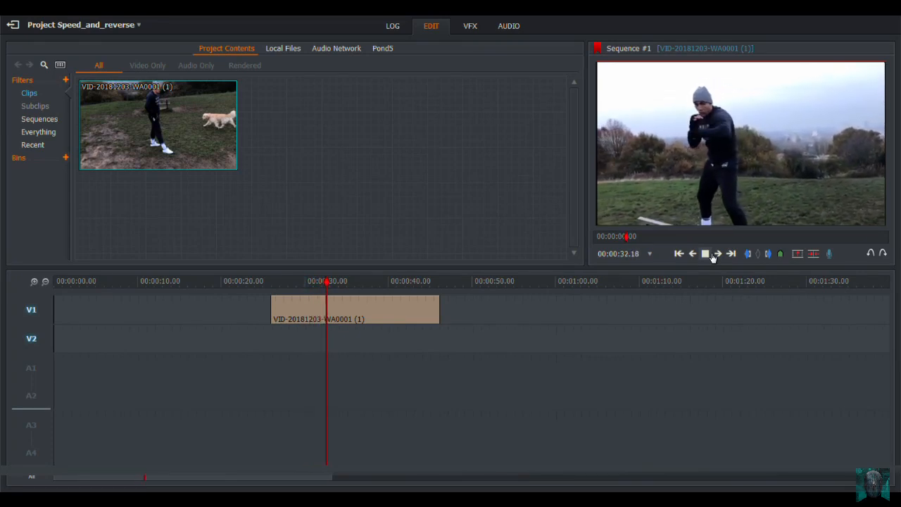
pyautogui.click(705, 254)
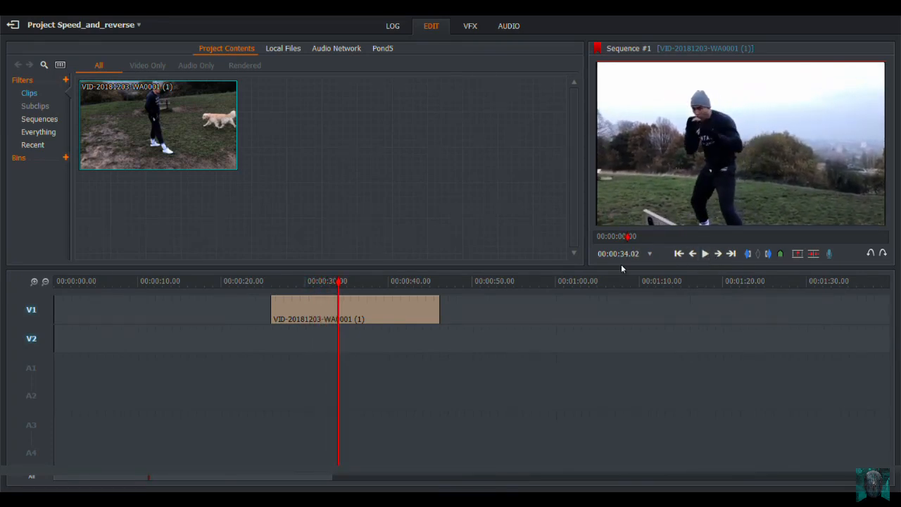
pyautogui.moveTo(304, 282); pyautogui.dragTo(272, 283)
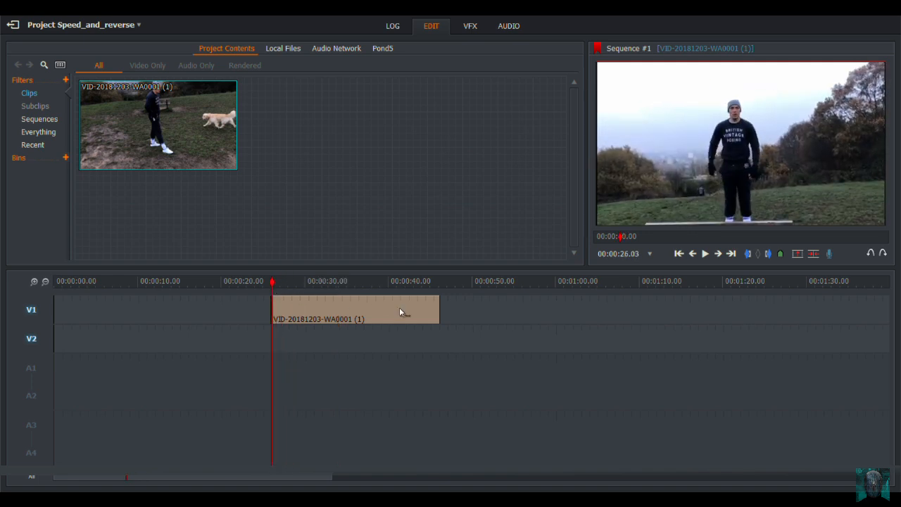
# - Change the speed of the clip on V1 to 200% using the Resize method
pyautogui.rightClick(359, 309)
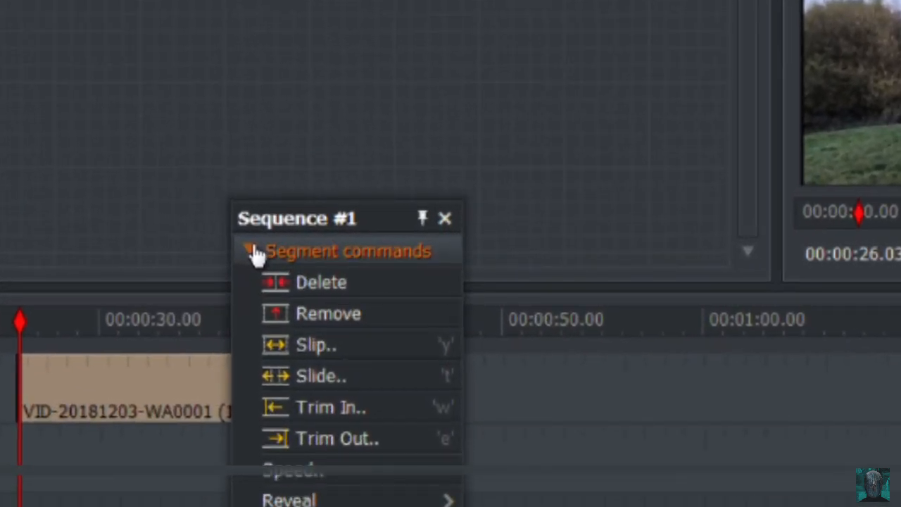
pyautogui.click(253, 252)
pyautogui.click(253, 252)
pyautogui.click(253, 252)
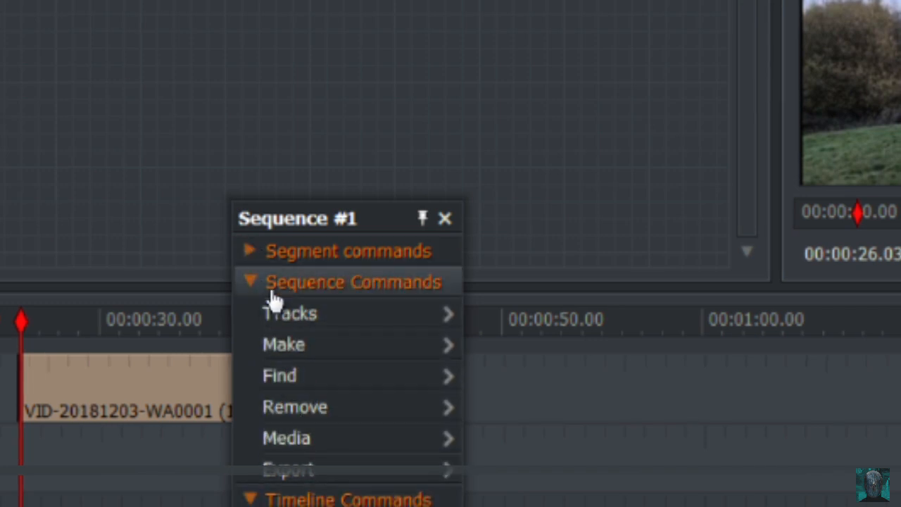
pyautogui.click(266, 257)
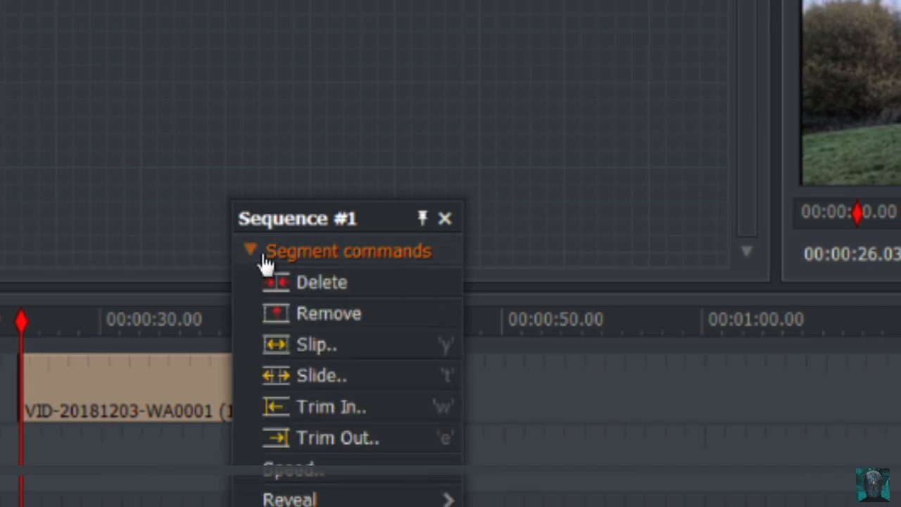
pyautogui.click(349, 477)
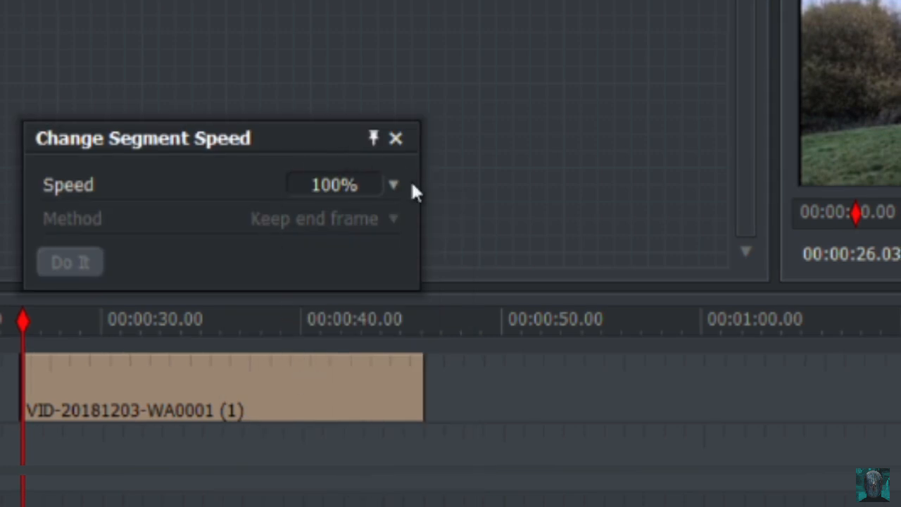
pyautogui.click(393, 187)
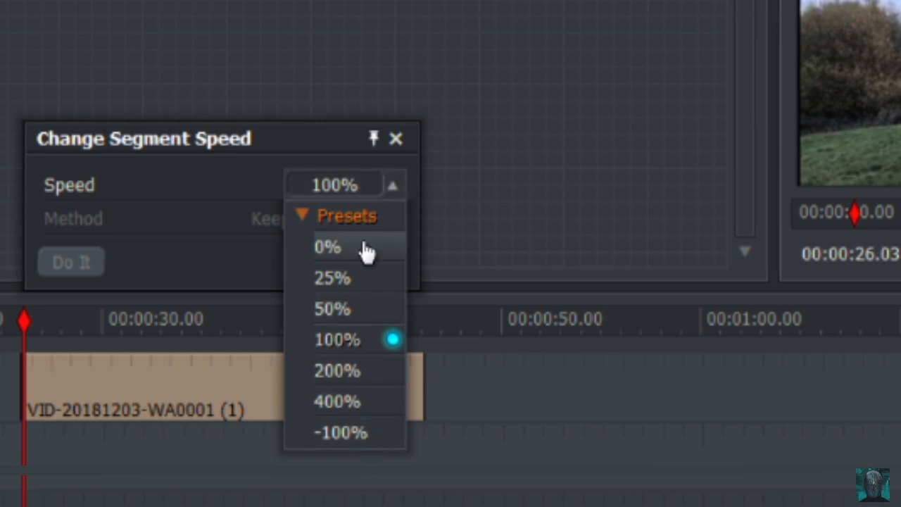
pyautogui.click(359, 367)
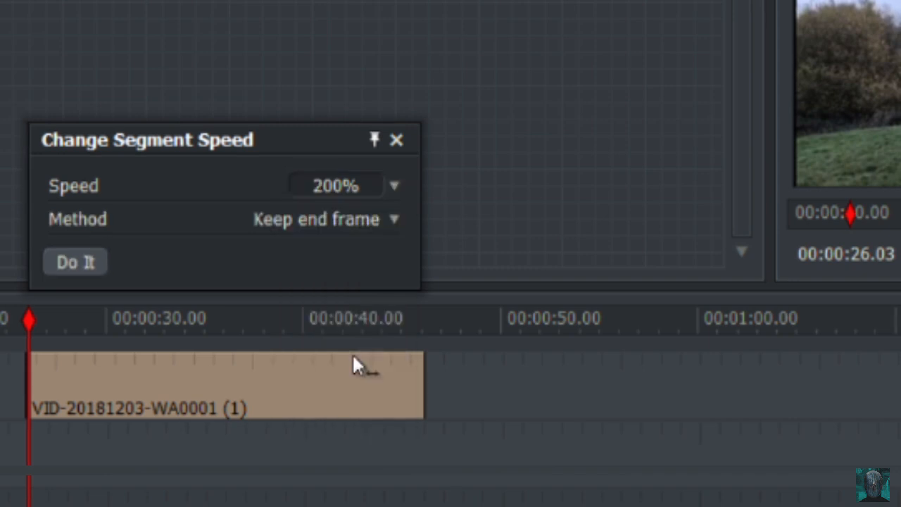
pyautogui.click(356, 220)
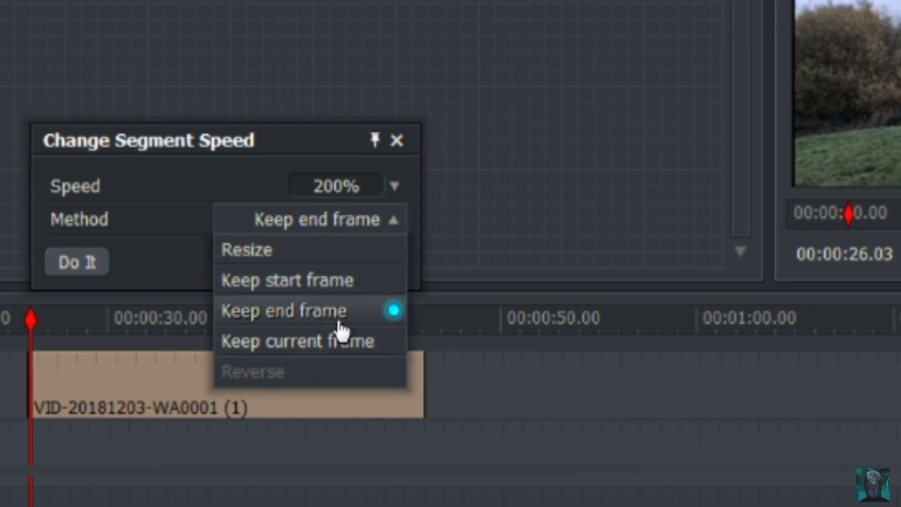
pyautogui.click(288, 255)
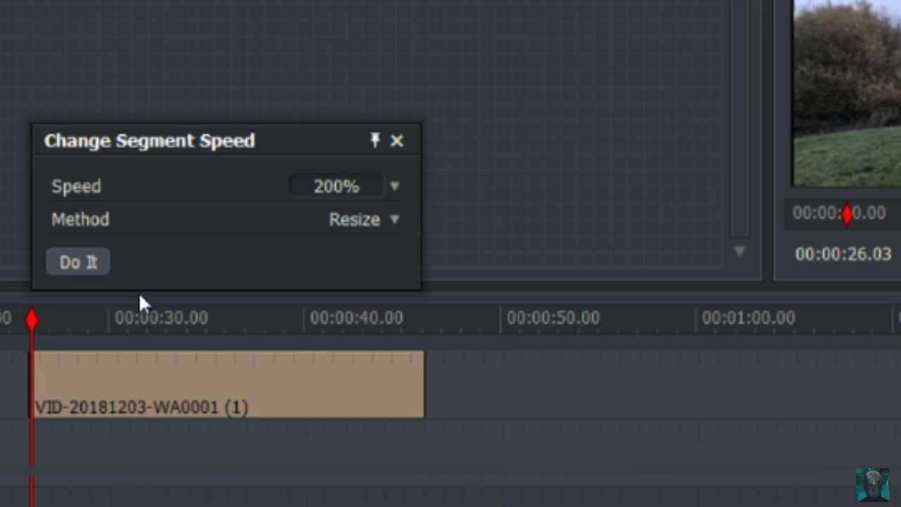
pyautogui.click(95, 267)
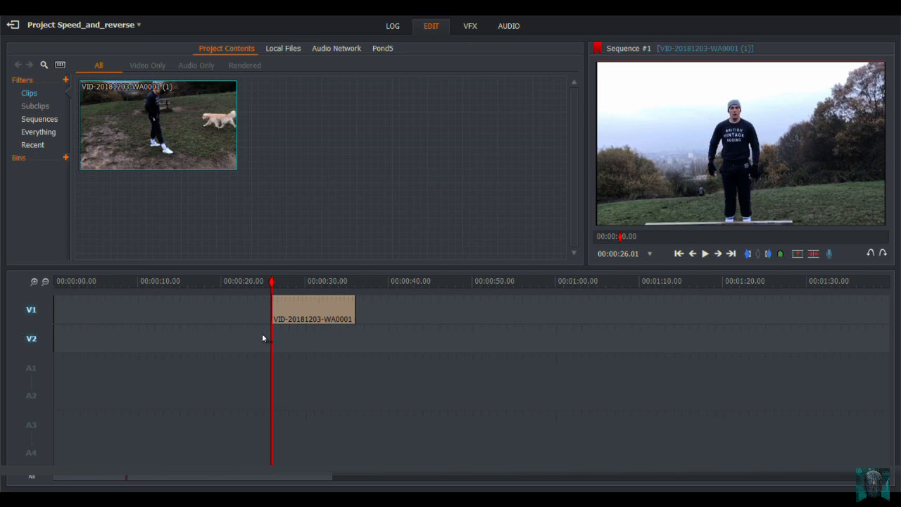
# - Play back part of the sped-up clip on V1 and return the playhead to the clip's start
pyautogui.click(706, 254)
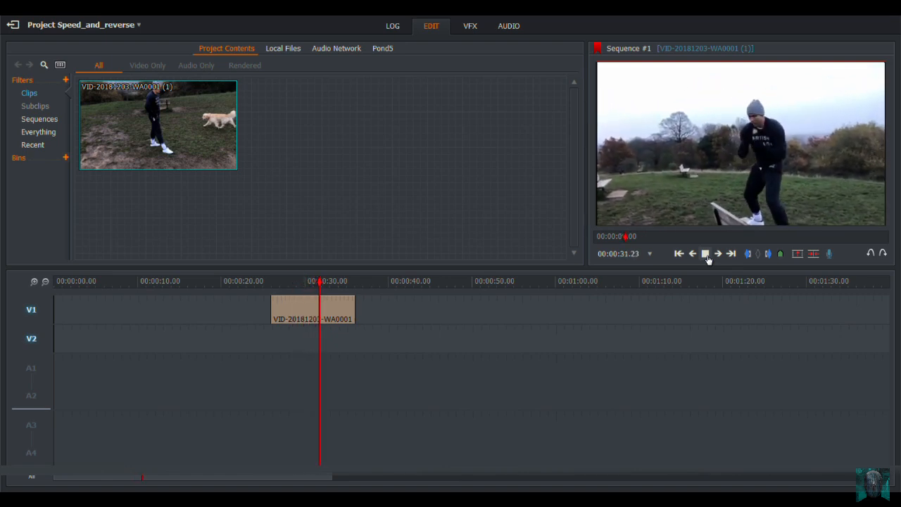
pyautogui.click(706, 254)
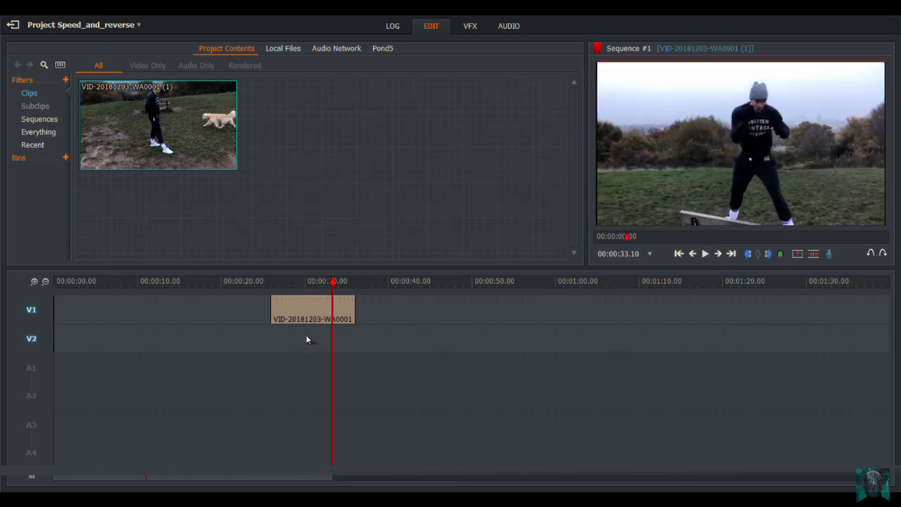
pyautogui.click(307, 282)
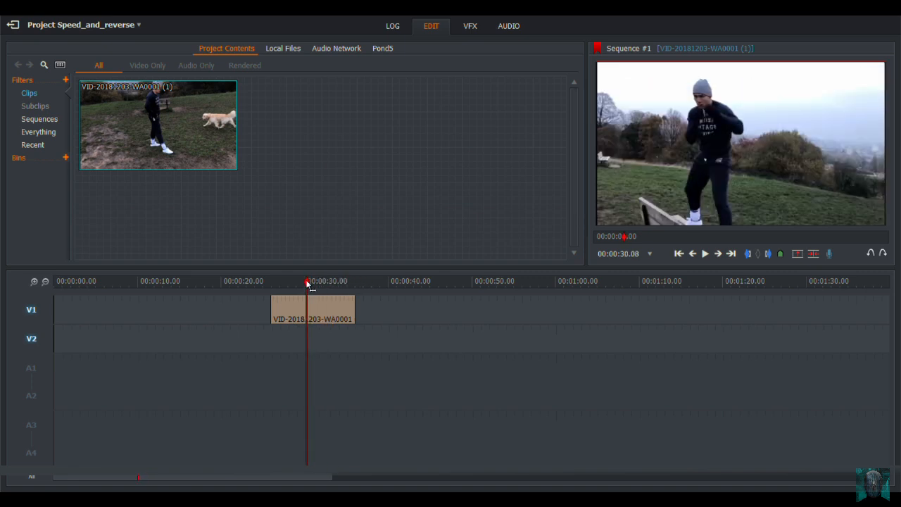
pyautogui.click(680, 255)
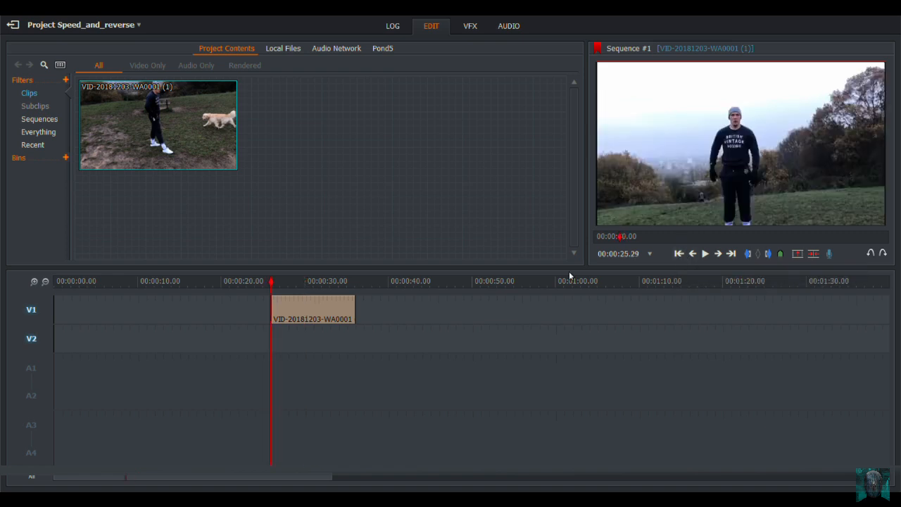
# - Change the V1 clip's speed to 50%, keeping the Resize method
pyautogui.rightClick(313, 310)
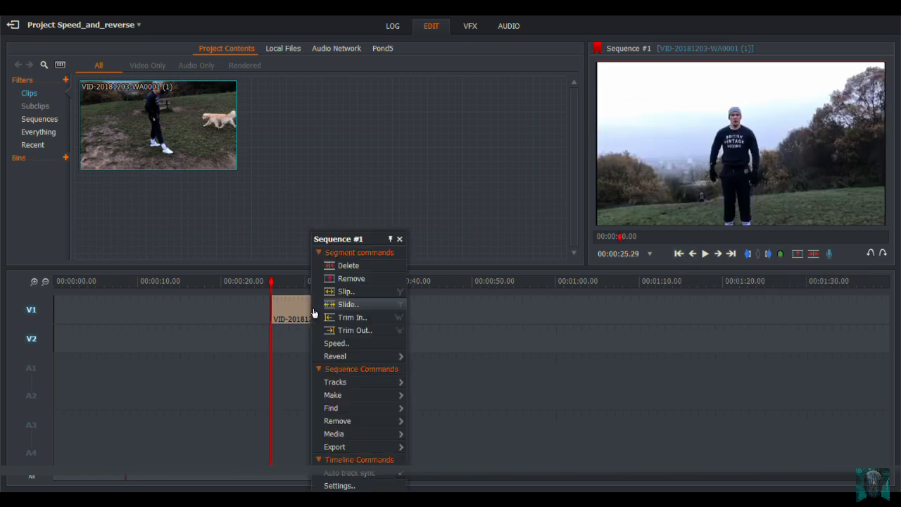
pyautogui.click(336, 344)
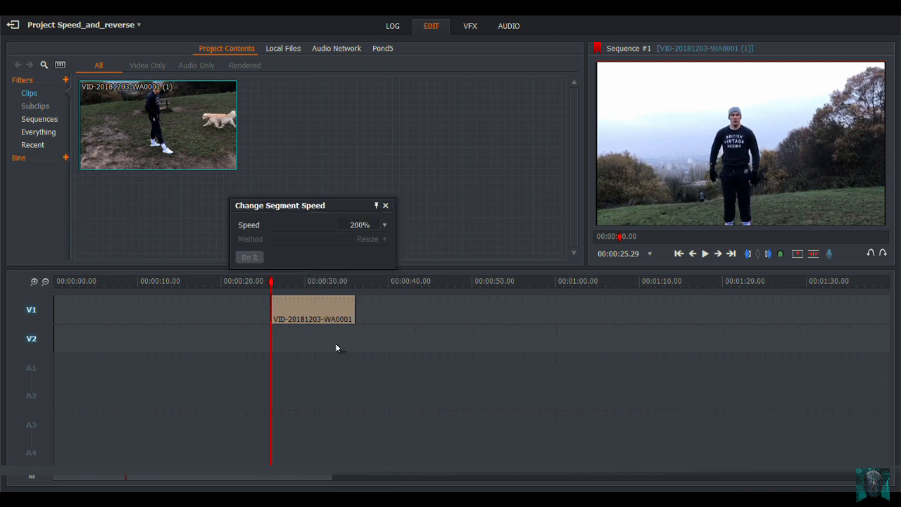
pyautogui.click(385, 225)
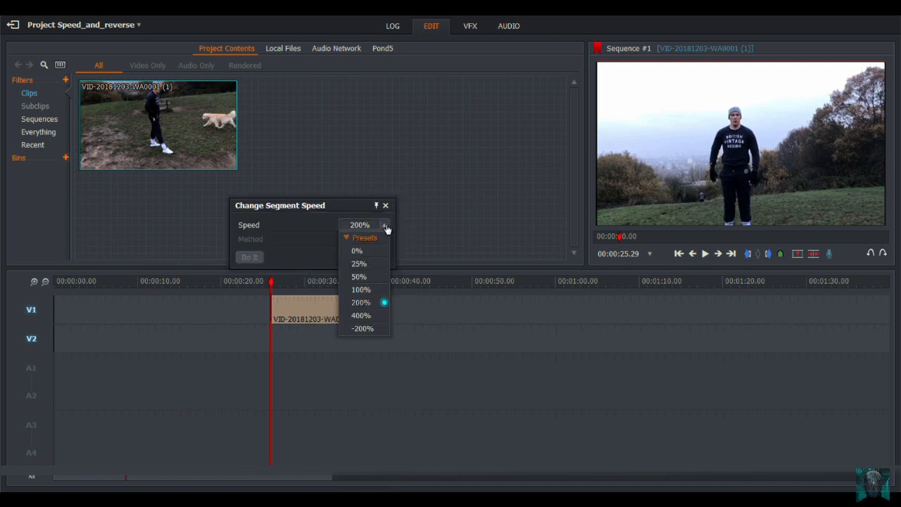
pyautogui.click(373, 278)
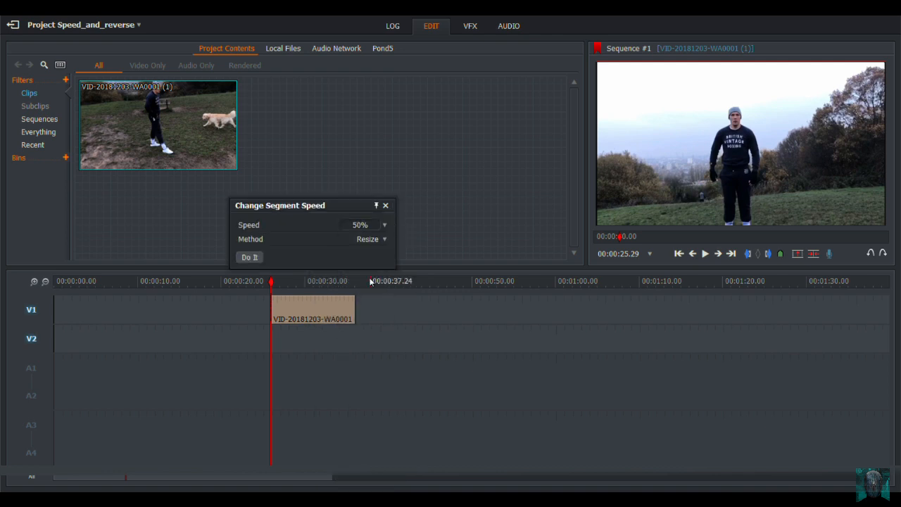
pyautogui.click(250, 258)
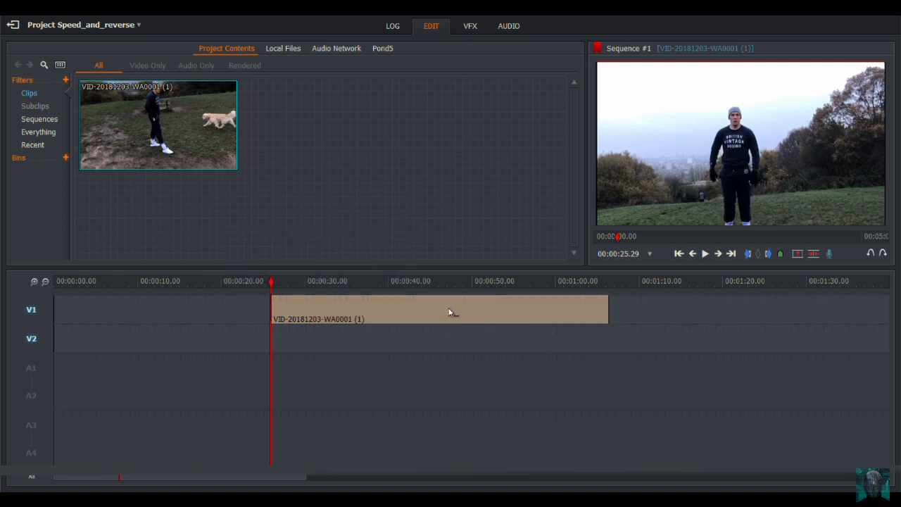
# - Preview the slowed-down clip on V1 and move the playhead back to its start
pyautogui.click(704, 255)
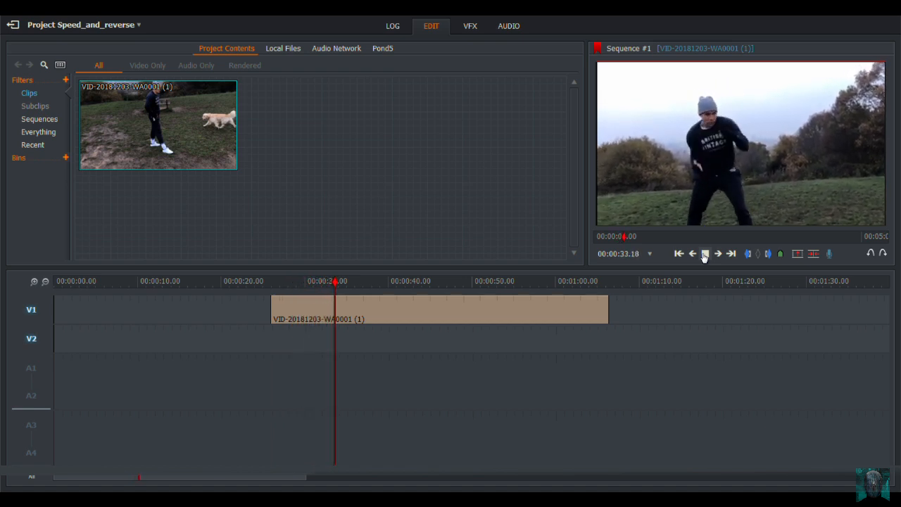
pyautogui.click(705, 255)
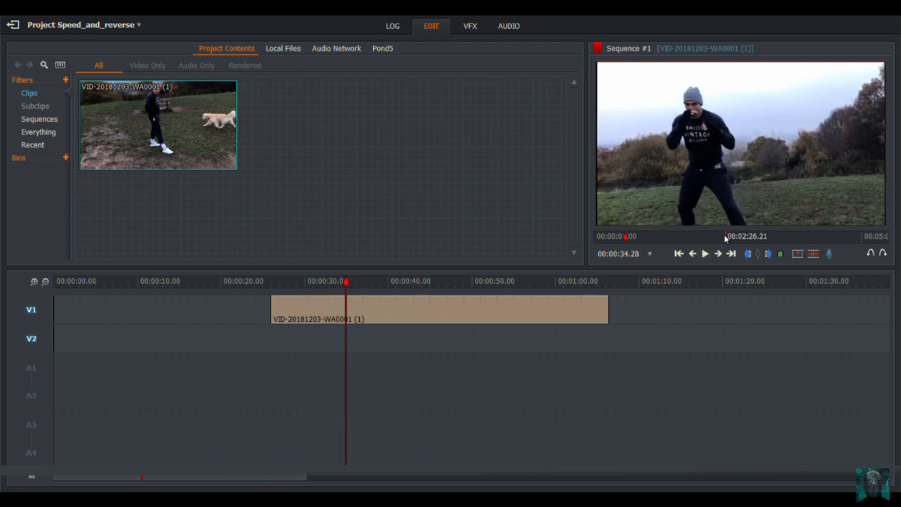
pyautogui.click(680, 255)
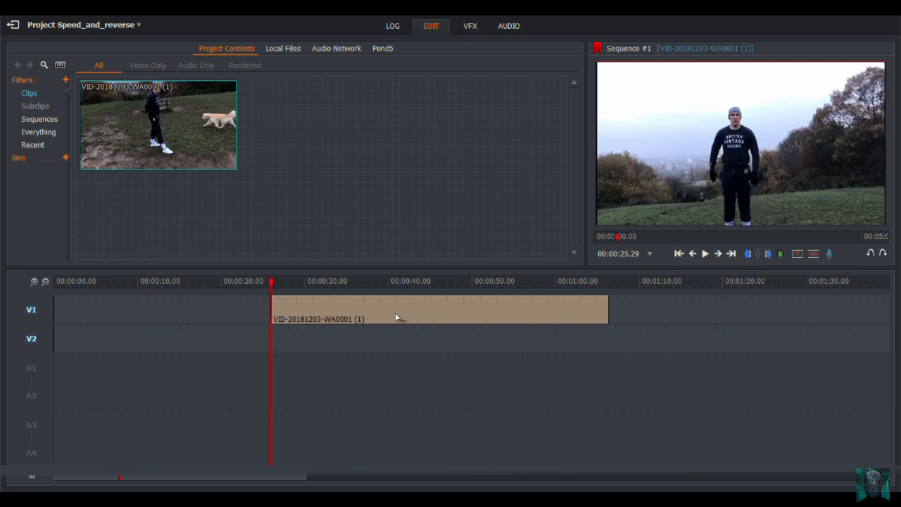
# - Reset the V1 clip's segment speed to 100% with the Resize method
pyautogui.rightClick(336, 305)
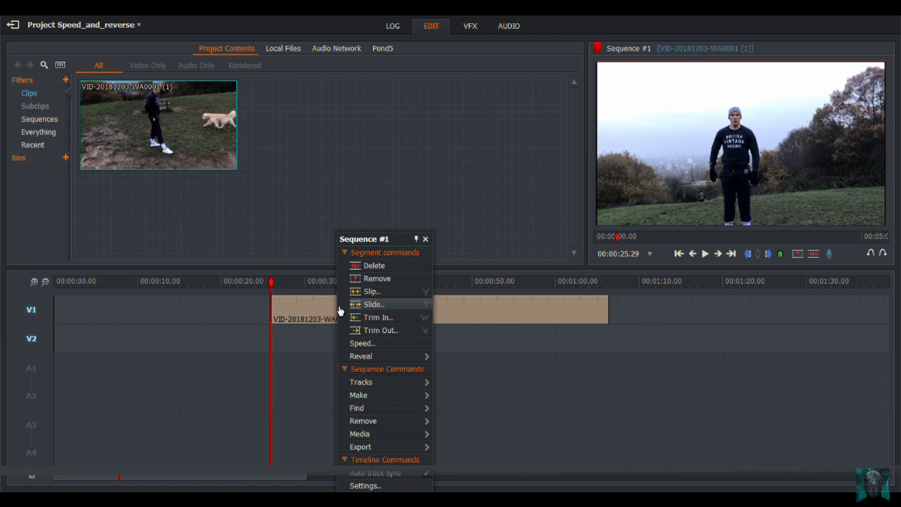
pyautogui.click(363, 343)
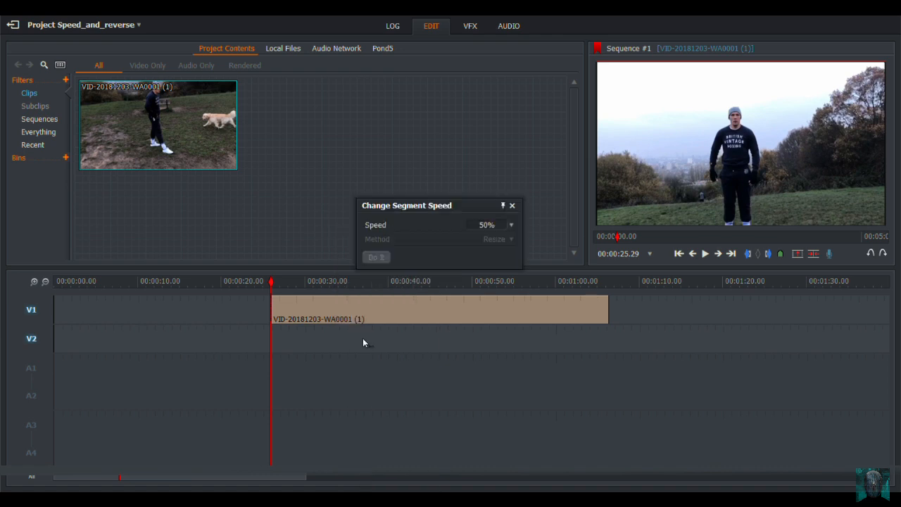
pyautogui.click(517, 231)
pyautogui.click(497, 296)
pyautogui.click(376, 257)
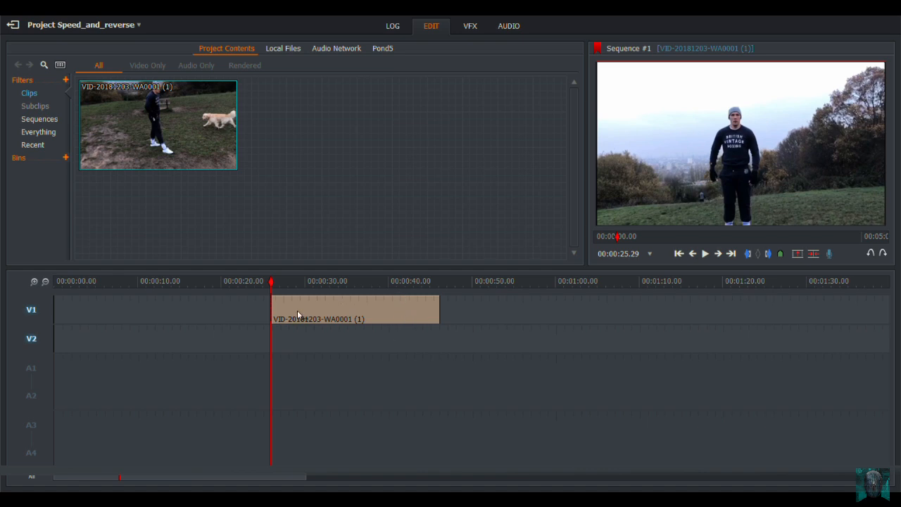
# - Play a portion of the clip at normal speed and return the playhead to the clip's start
pyautogui.click(705, 254)
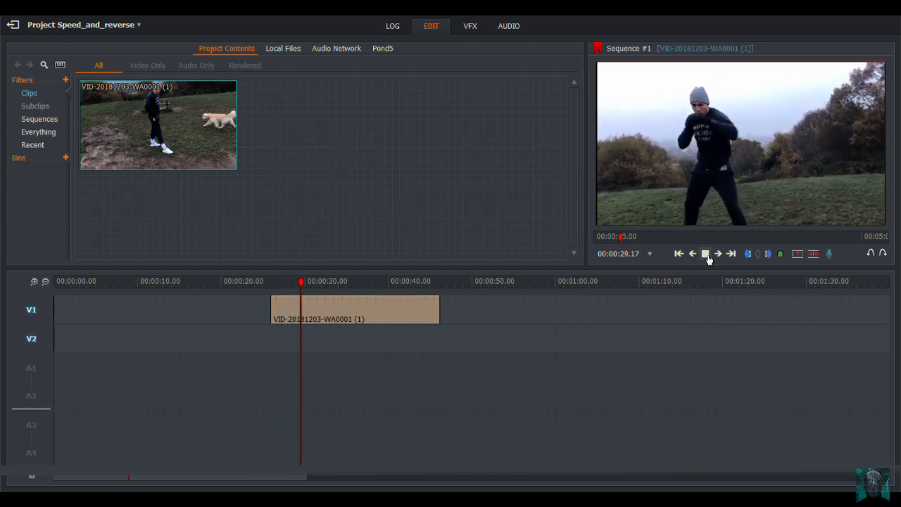
pyautogui.click(705, 255)
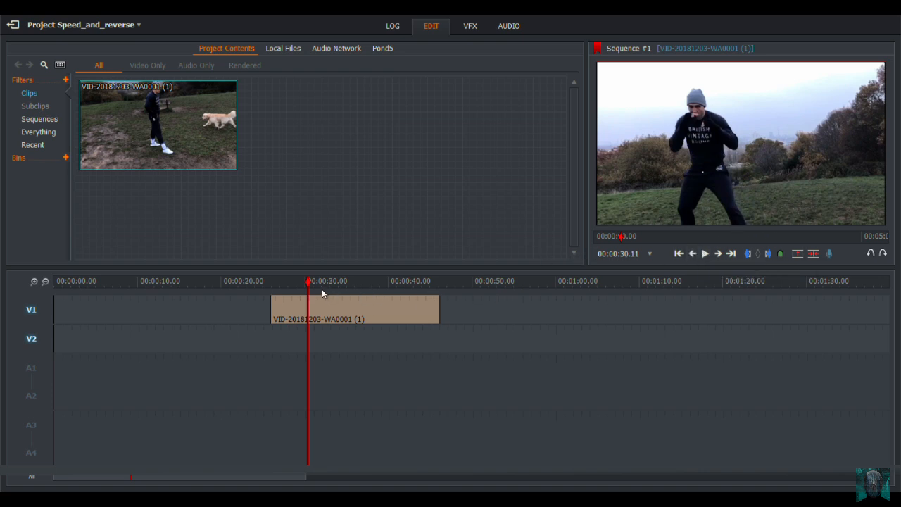
pyautogui.moveTo(308, 281); pyautogui.dragTo(286, 281)
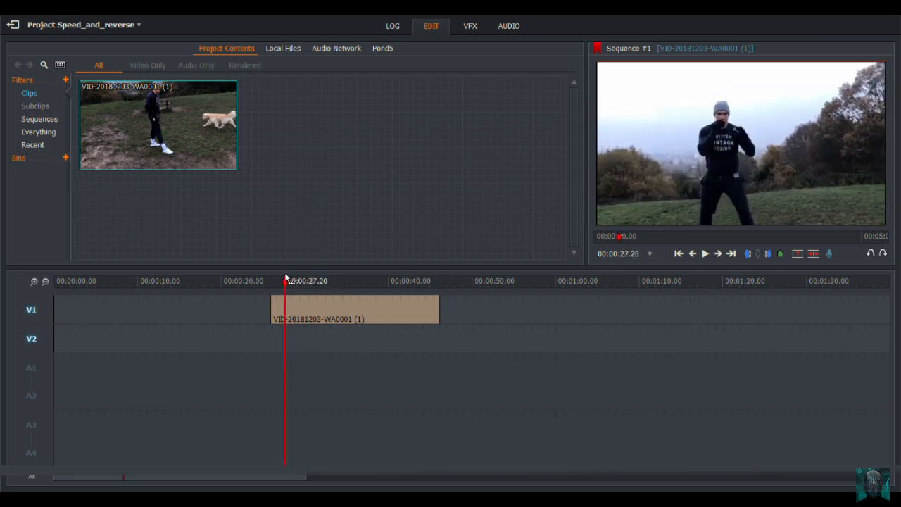
pyautogui.click(679, 254)
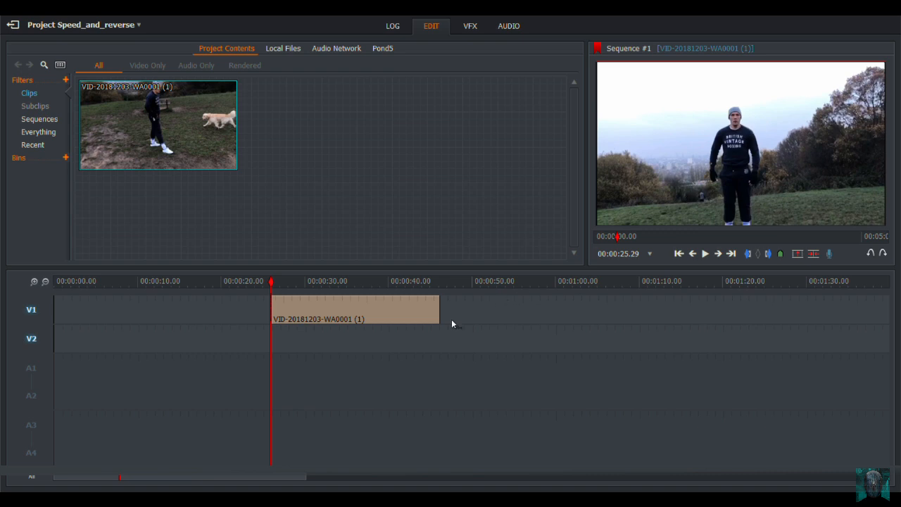
# - Set the V1 clip's segment speed to 50% using the Keep start frame method
pyautogui.rightClick(332, 313)
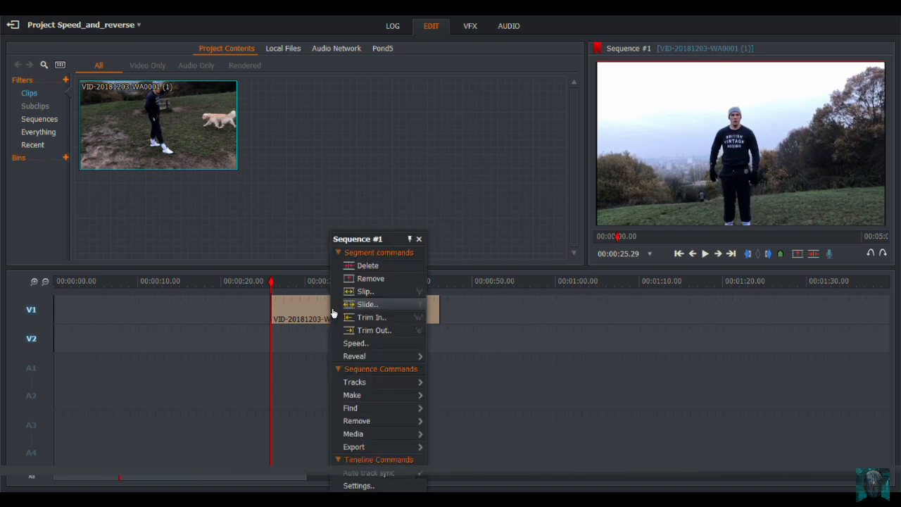
pyautogui.click(353, 343)
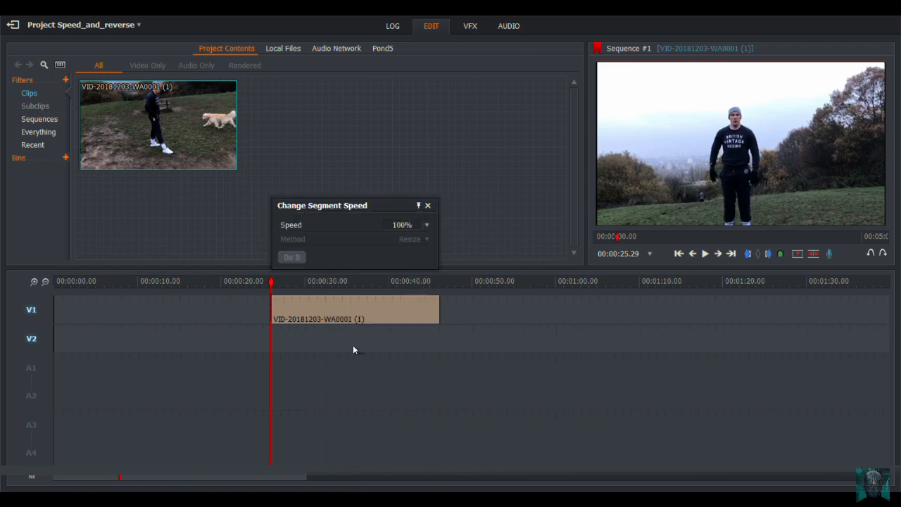
pyautogui.click(426, 225)
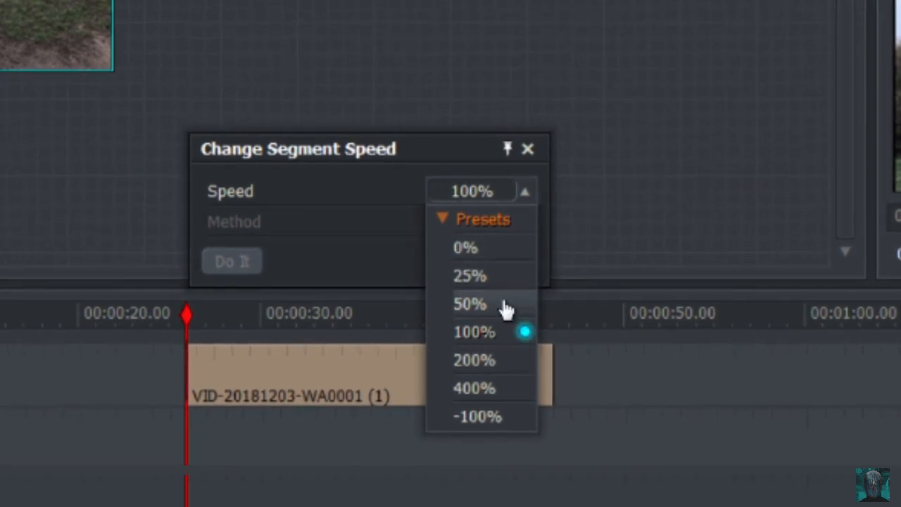
pyautogui.click(505, 307)
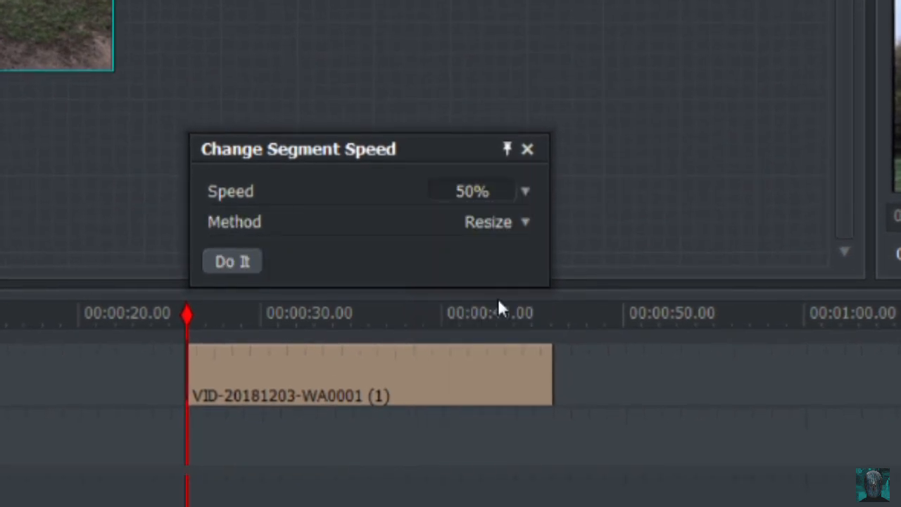
pyautogui.click(520, 225)
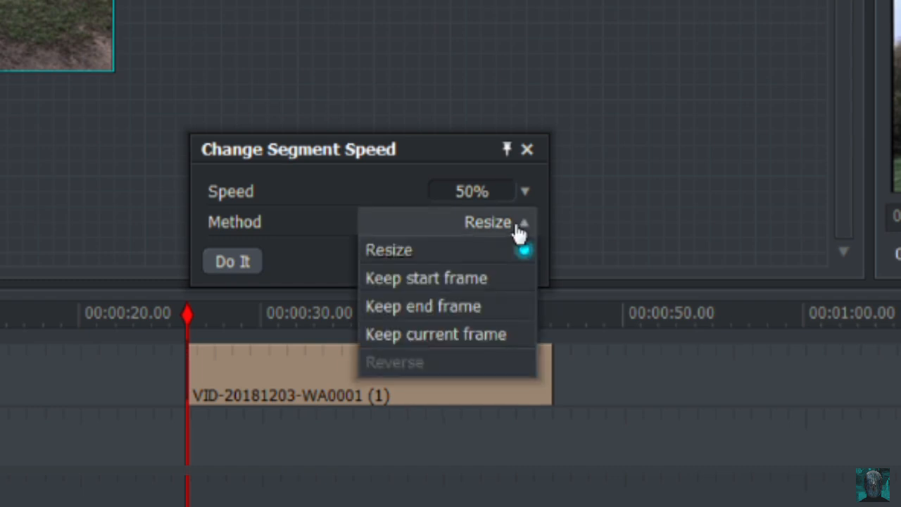
pyautogui.click(517, 281)
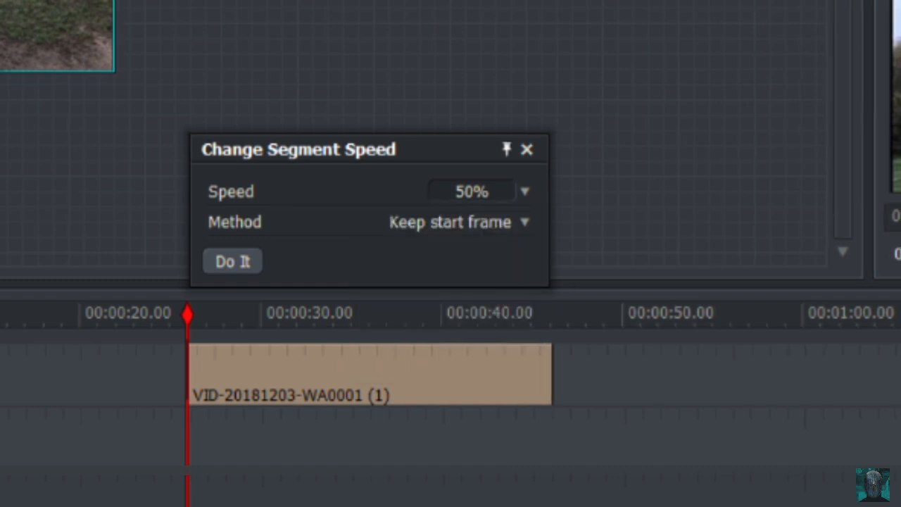
pyautogui.click(233, 263)
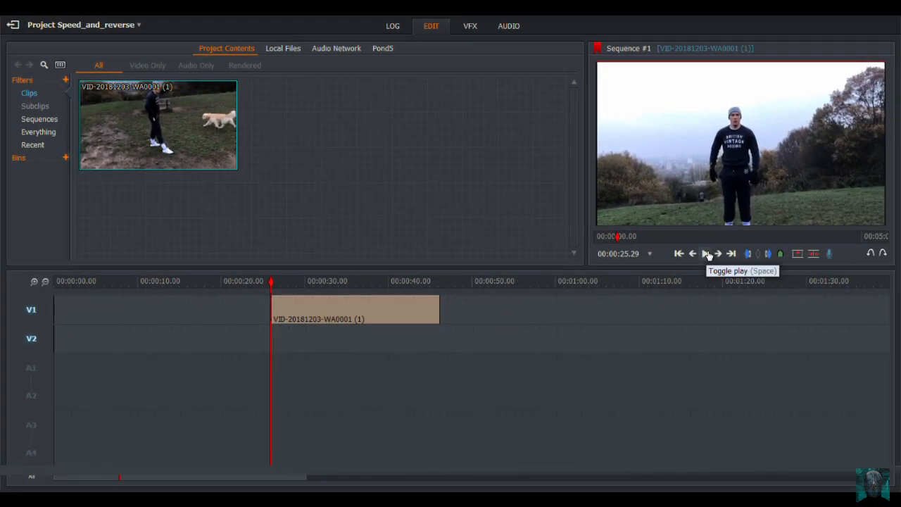
# - Play part of the slowed-down V1 clip, stop, and jump the playhead to the clip's end
pyautogui.click(706, 254)
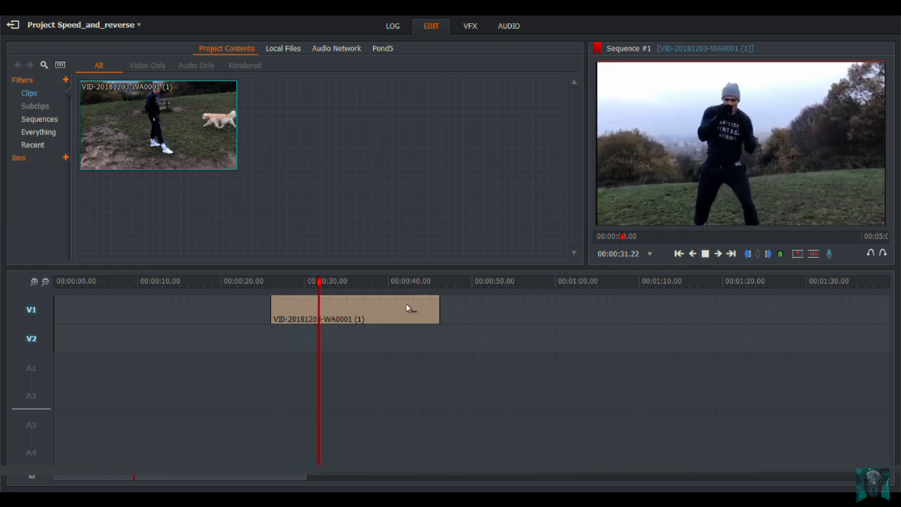
pyautogui.click(706, 253)
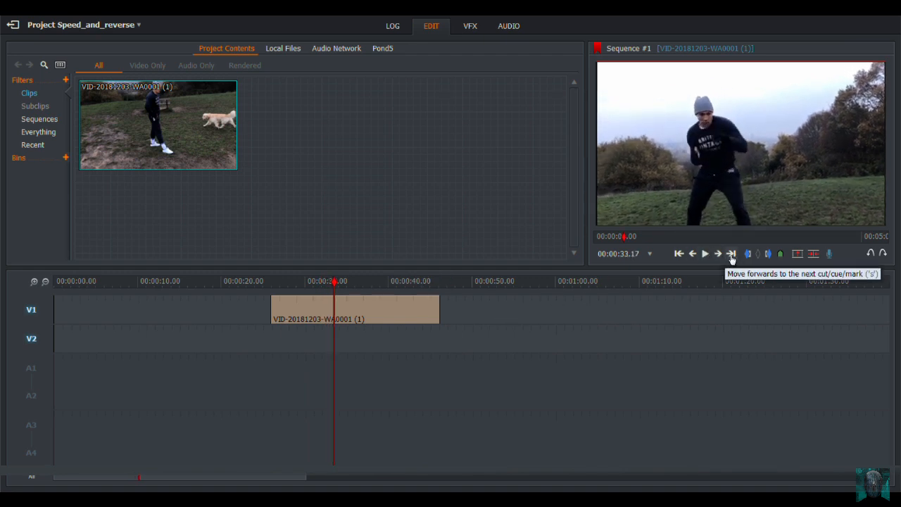
pyautogui.click(731, 254)
pyautogui.click(694, 255)
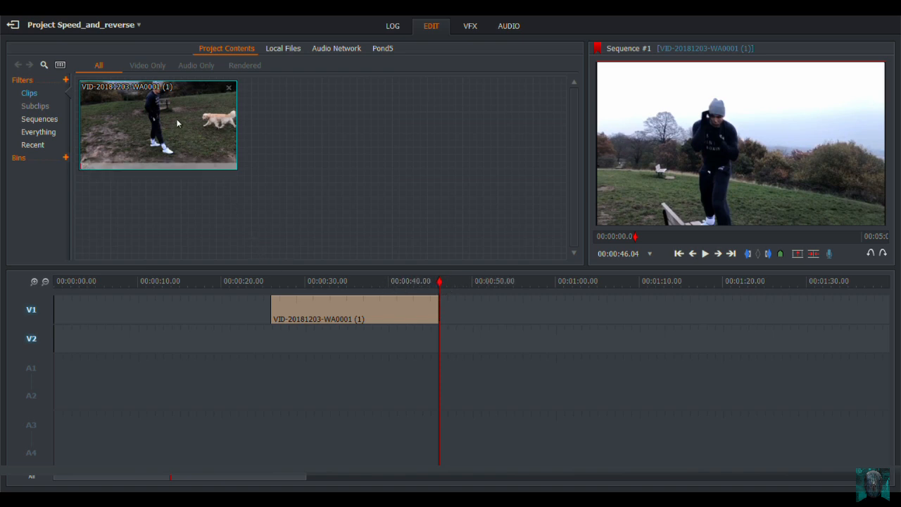
# - Place the VID-20181203-WA0001 (1) source clip on V2 and shift it about 3 seconds earlier under the V1 clip
pyautogui.moveTo(176, 117); pyautogui.dragTo(133, 336)
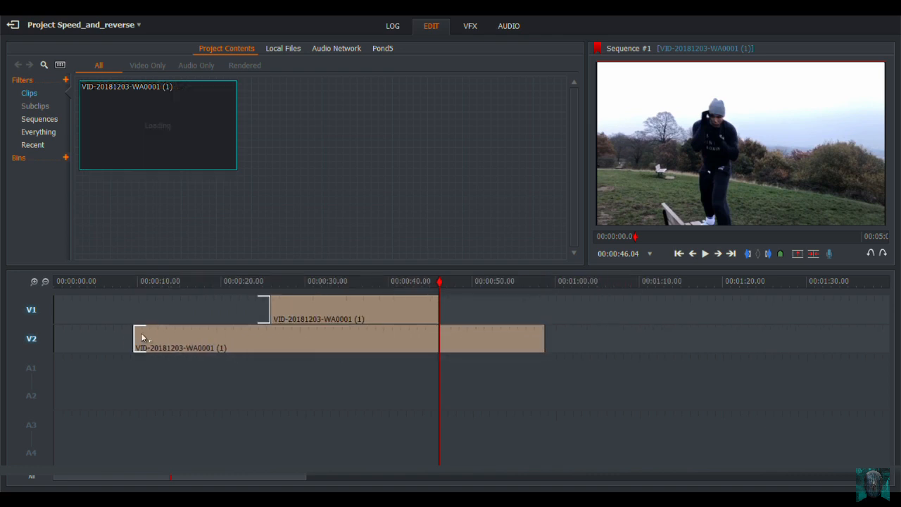
pyautogui.click(209, 284)
pyautogui.moveTo(208, 287); pyautogui.dragTo(267, 318)
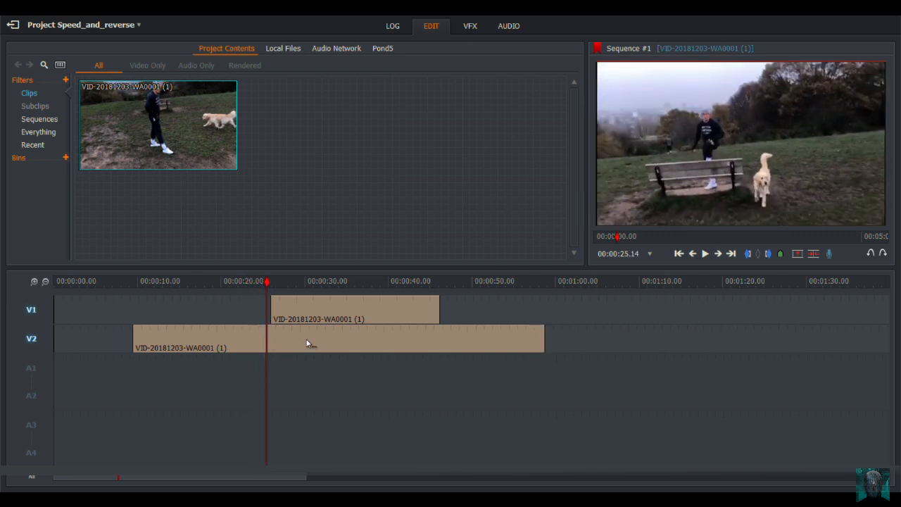
pyautogui.moveTo(308, 343); pyautogui.dragTo(279, 343)
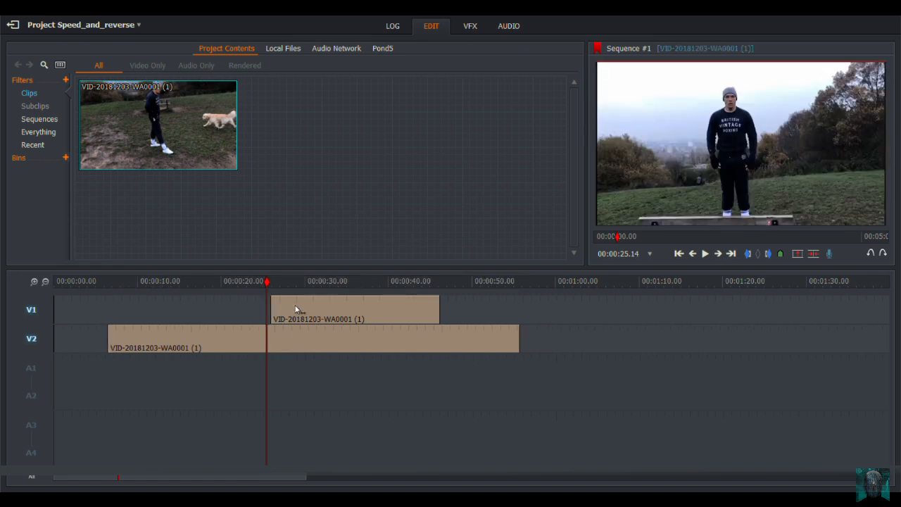
# - Position the playhead at 00:00:25.08 and move the V1 clip so that it starts there
pyautogui.click(266, 281)
pyautogui.moveTo(265, 282); pyautogui.dragTo(264, 282)
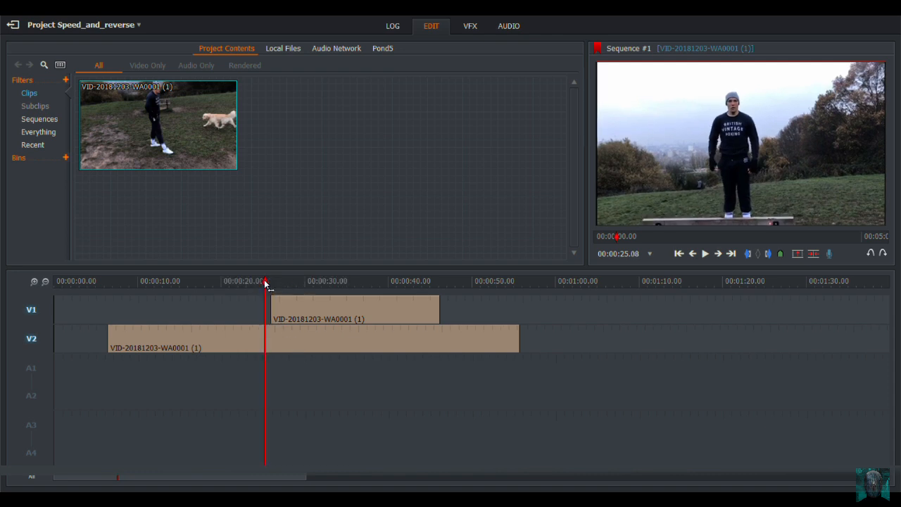
pyautogui.moveTo(297, 314); pyautogui.dragTo(289, 314)
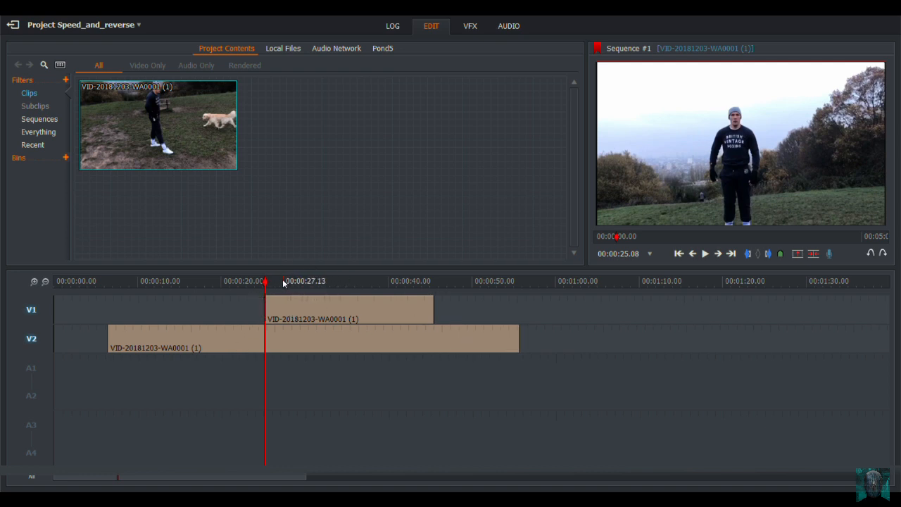
# - Play part of the V1 clip from its start, then check the frame near the clip's end
pyautogui.click(707, 254)
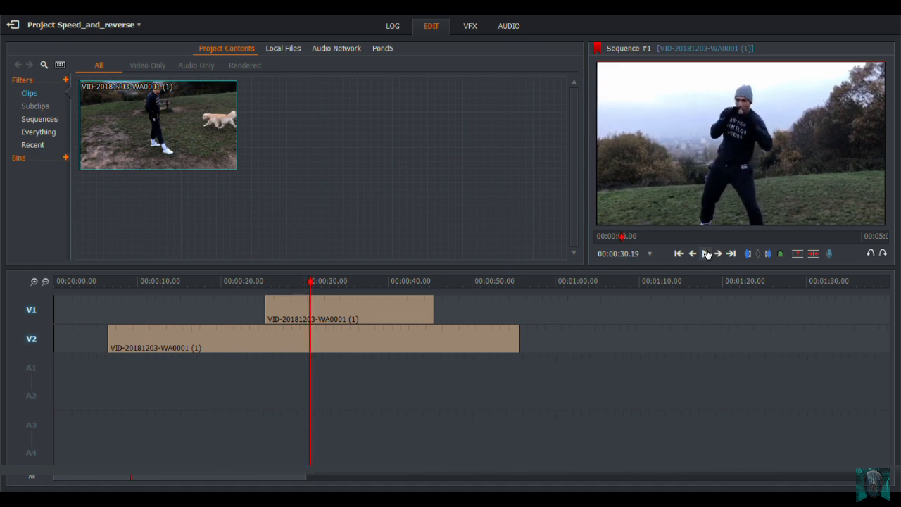
pyautogui.click(707, 254)
pyautogui.moveTo(424, 279); pyautogui.dragTo(432, 281)
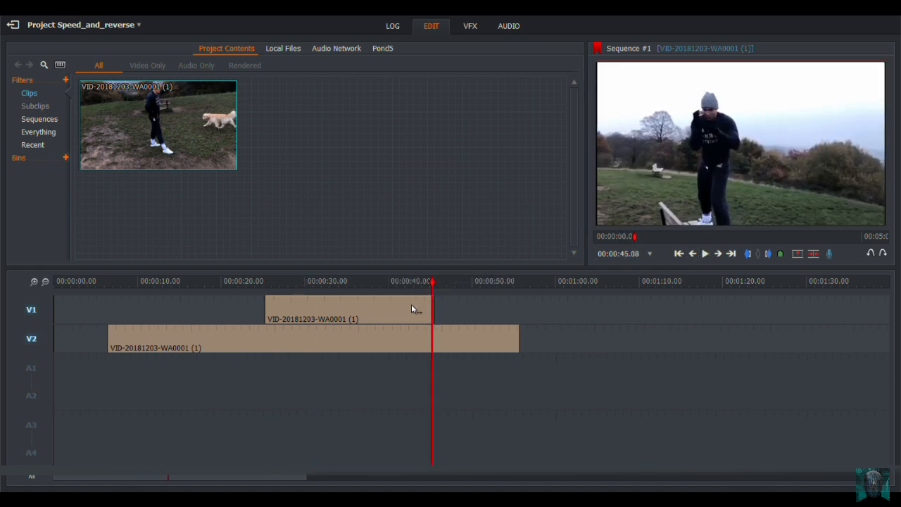
# - Move the V1 clip to start near the end of the V2 clip, then scrub V2 between about 00:00:25 and 00:00:35
pyautogui.moveTo(406, 311)
pyautogui.mouseDown()
pyautogui.moveTo(393, 310)
pyautogui.moveTo(402, 304)
pyautogui.moveTo(409, 312)
pyautogui.mouseUp()
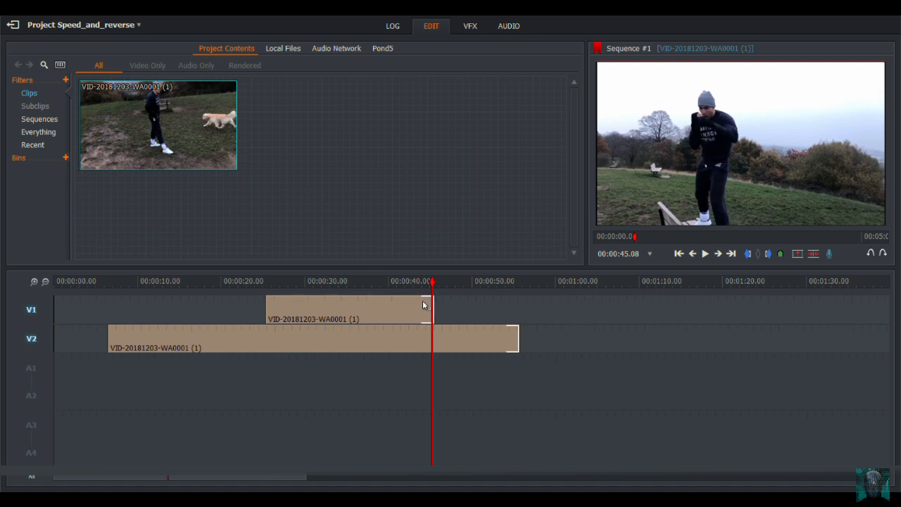
pyautogui.moveTo(430, 288); pyautogui.dragTo(627, 324)
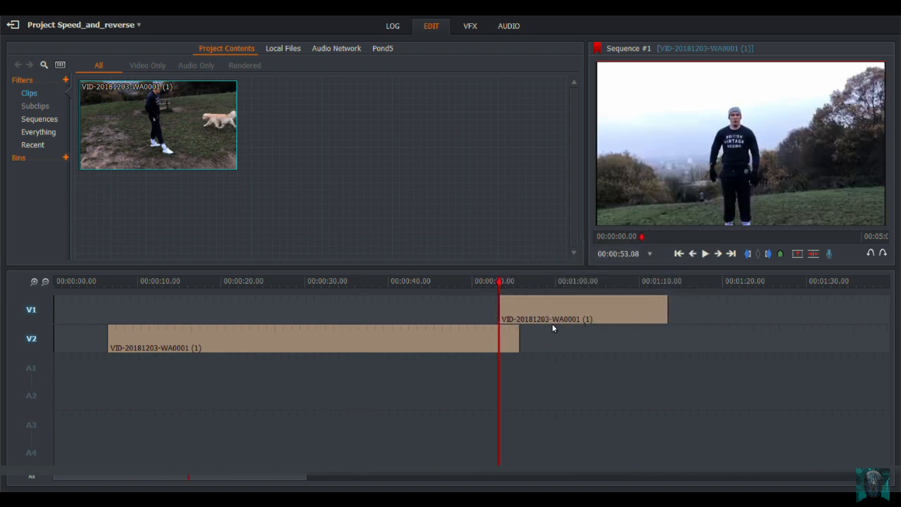
pyautogui.moveTo(354, 288)
pyautogui.mouseDown()
pyautogui.moveTo(339, 290)
pyautogui.moveTo(359, 302)
pyautogui.mouseUp()
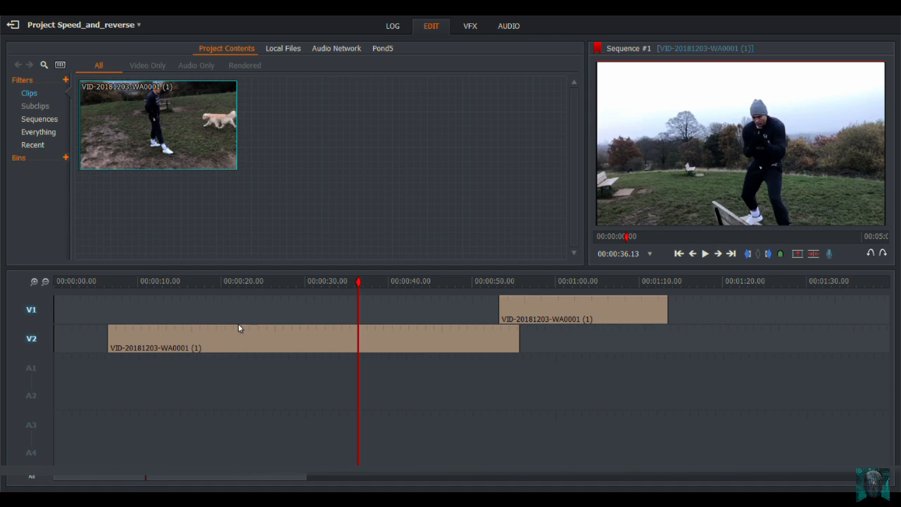
pyautogui.moveTo(233, 279); pyautogui.dragTo(267, 288)
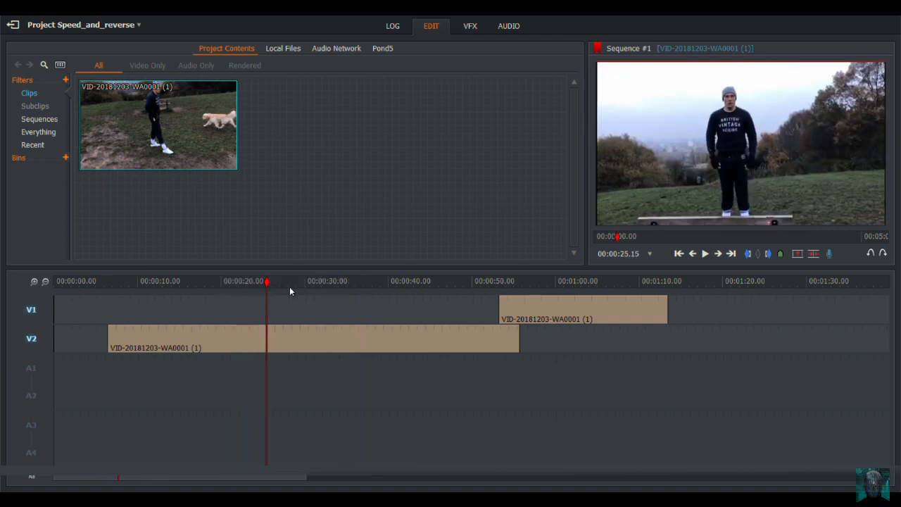
pyautogui.click(349, 283)
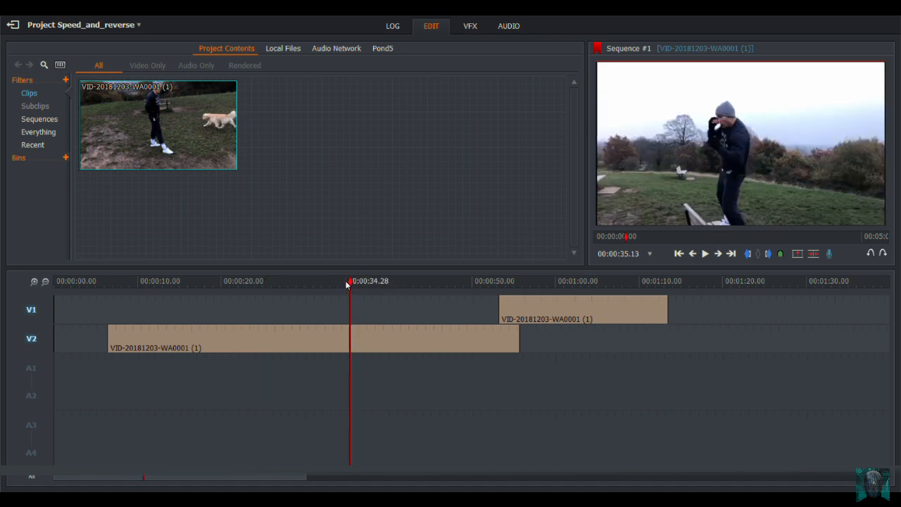
pyautogui.click(347, 283)
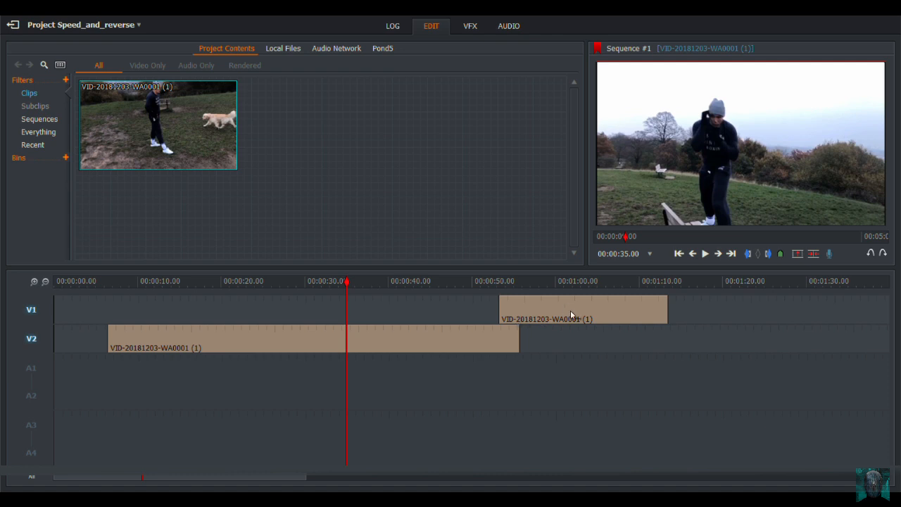
pyautogui.moveTo(570, 311); pyautogui.dragTo(311, 324)
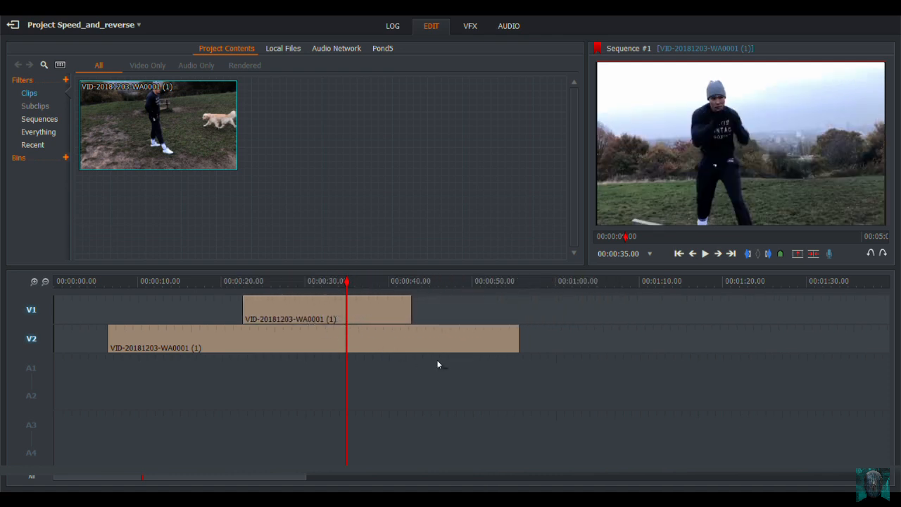
pyautogui.rightClick(431, 340)
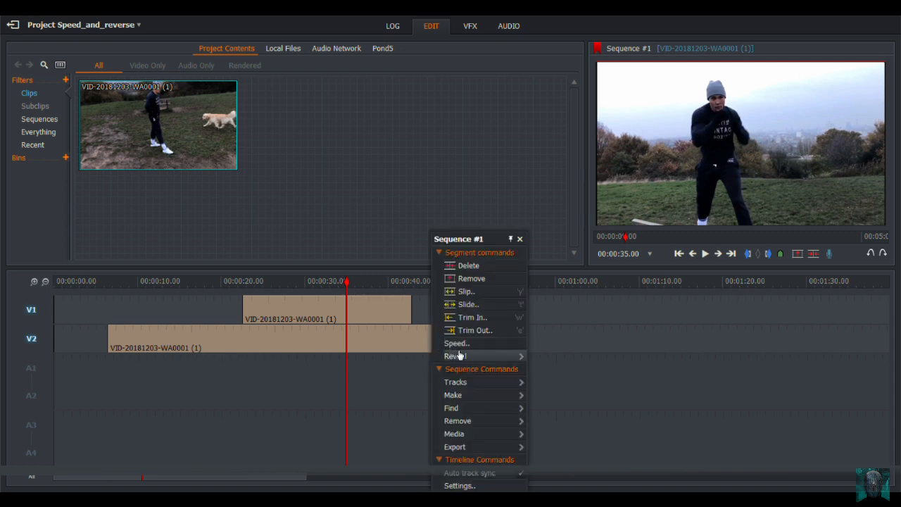
pyautogui.click(360, 314)
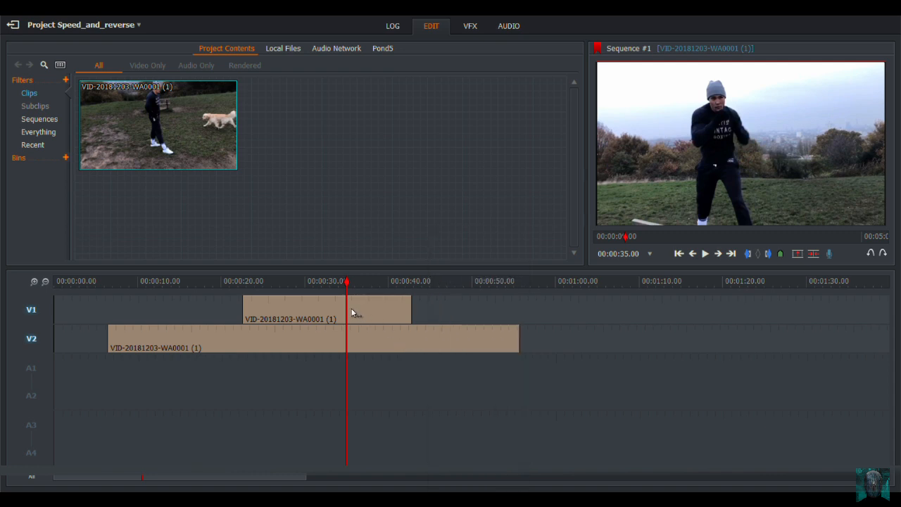
# - Move the V1 clip past the end of the V2 clip, shift the V2 clip to the timeline's start, and place the playhead inside V1
pyautogui.moveTo(352, 312); pyautogui.dragTo(639, 307)
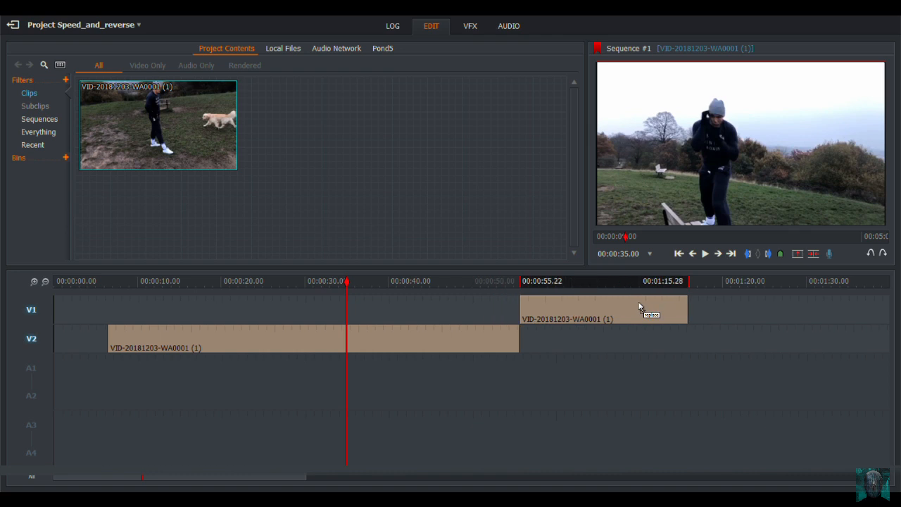
pyautogui.moveTo(416, 344); pyautogui.dragTo(363, 346)
pyautogui.click(603, 304)
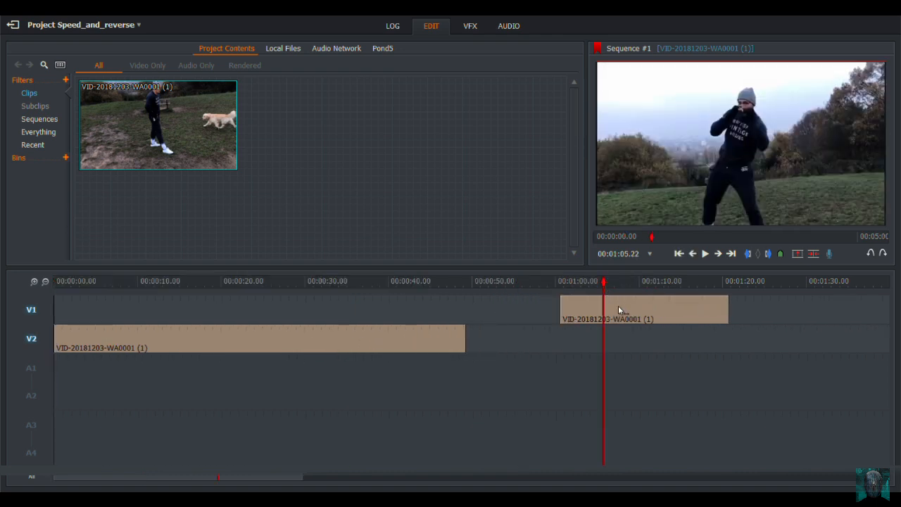
# - Reset the V1 clip's segment speed to 100% using Keep start frame, then scrub to its end and back to its start
pyautogui.rightClick(619, 306)
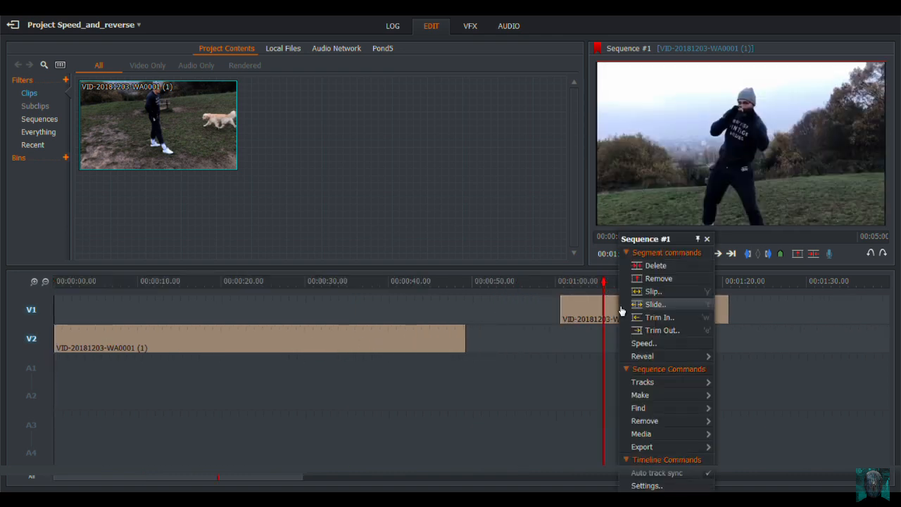
pyautogui.click(642, 344)
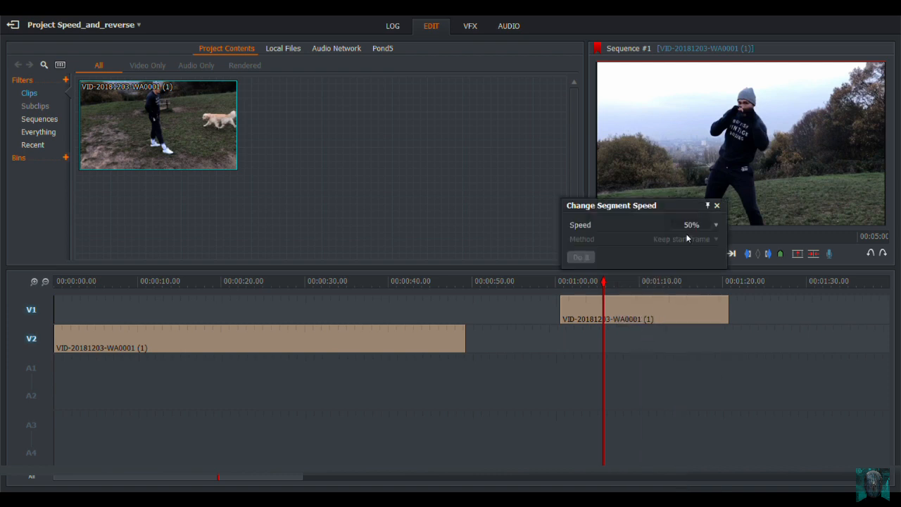
pyautogui.click(723, 227)
pyautogui.click(705, 294)
pyautogui.click(581, 258)
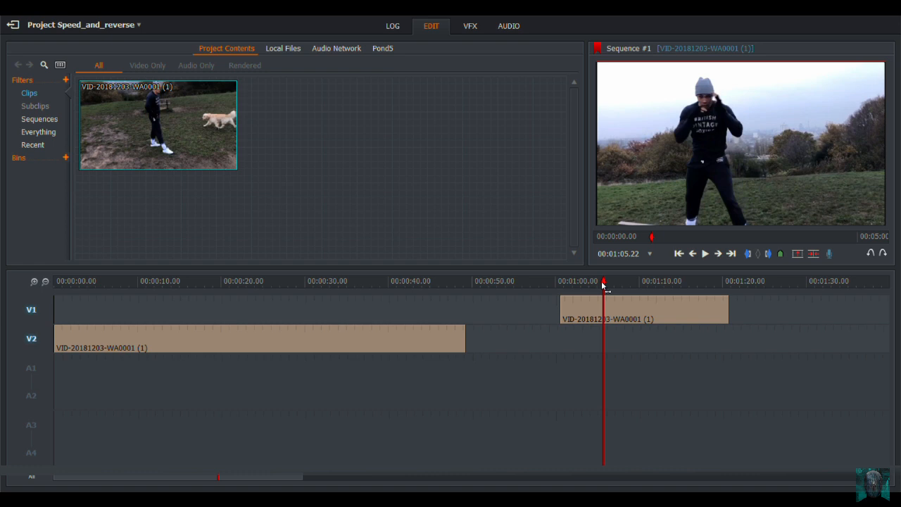
pyautogui.moveTo(604, 285); pyautogui.dragTo(724, 298)
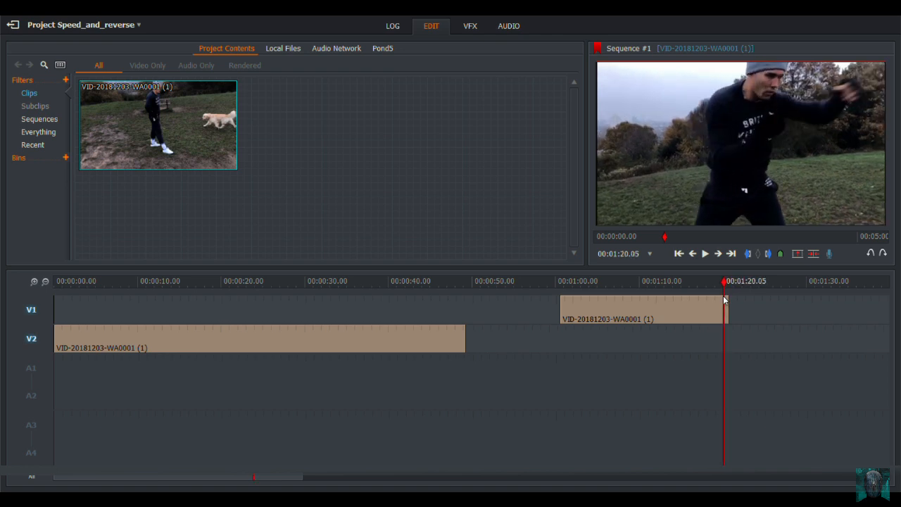
pyautogui.click(565, 285)
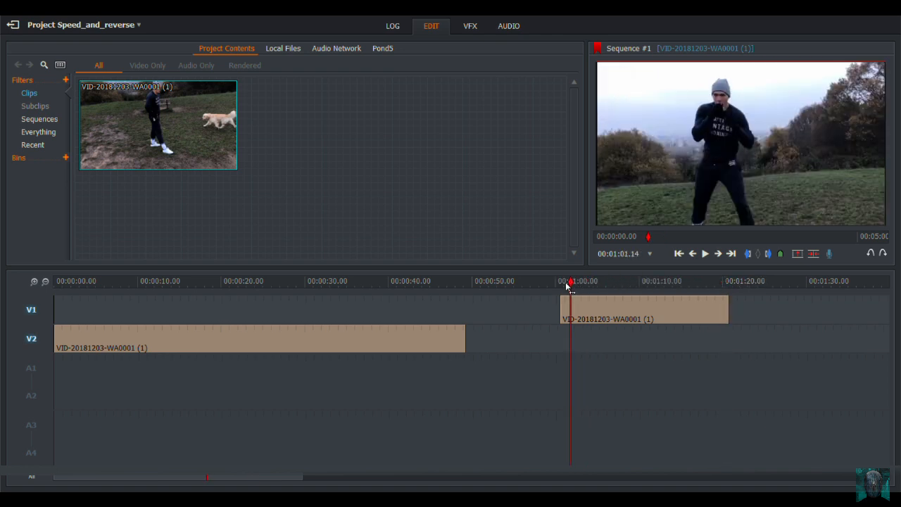
# - Set the V1 clip's segment speed to 50% using the Keep end frame method
pyautogui.rightClick(598, 313)
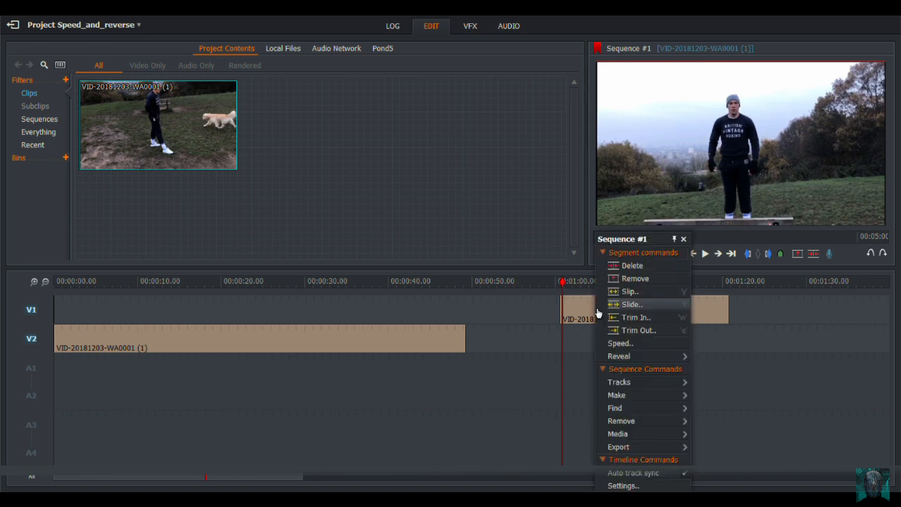
pyautogui.click(627, 343)
pyautogui.doubleClick(691, 225)
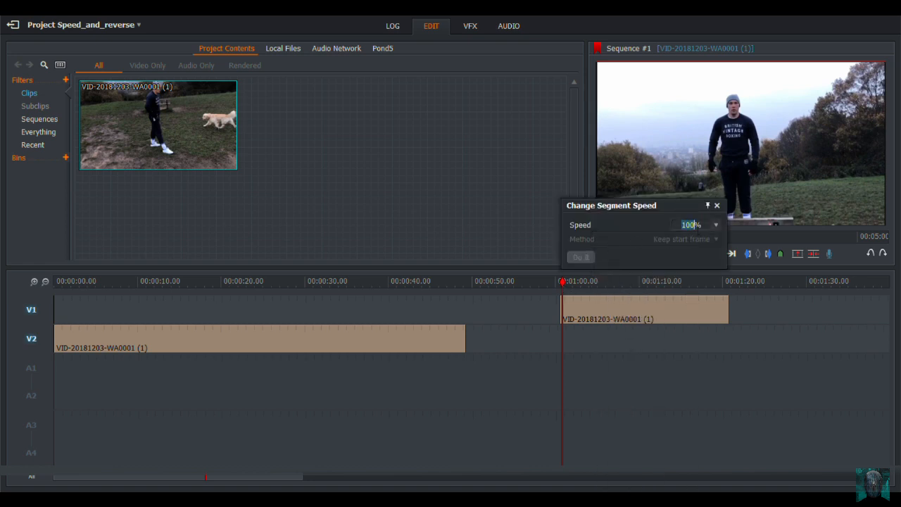
pyautogui.click(717, 226)
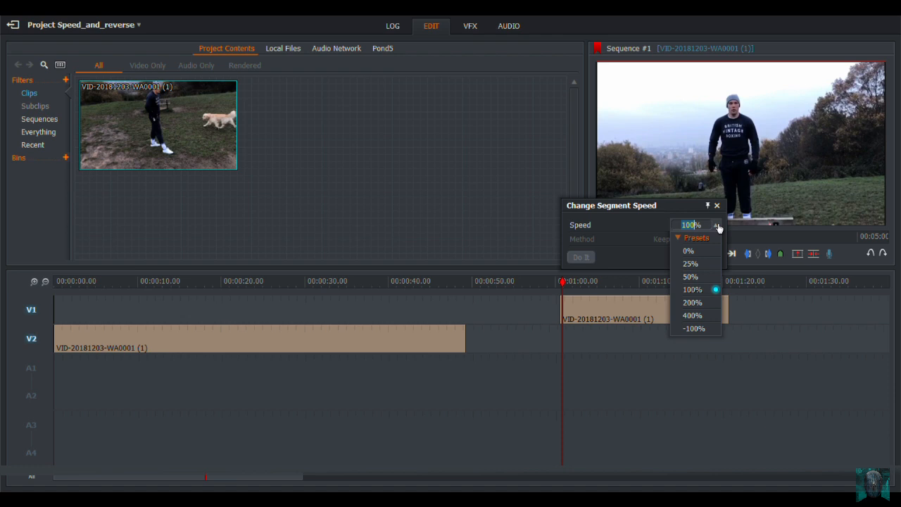
pyautogui.click(699, 275)
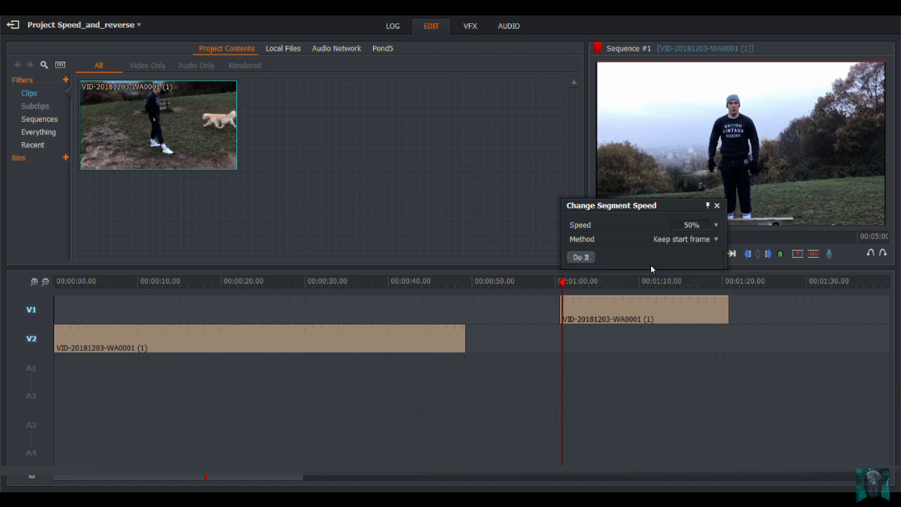
pyautogui.click(693, 238)
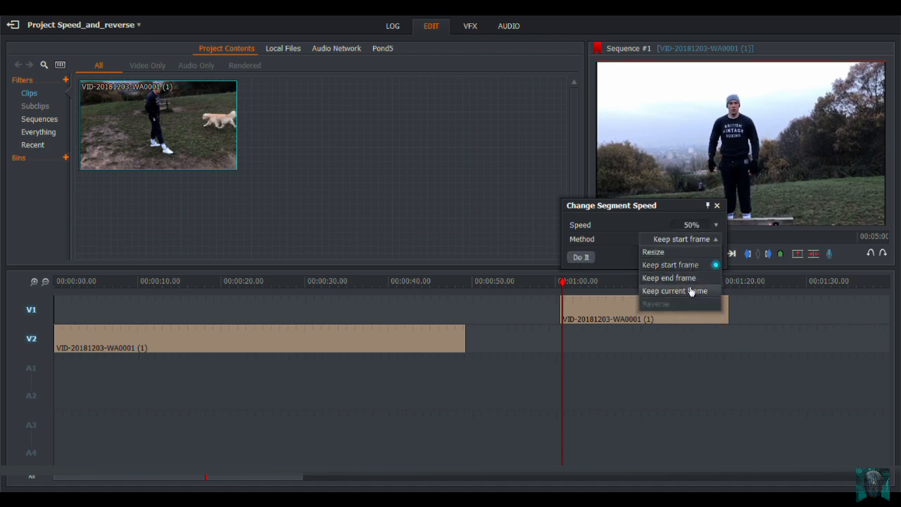
pyautogui.click(682, 279)
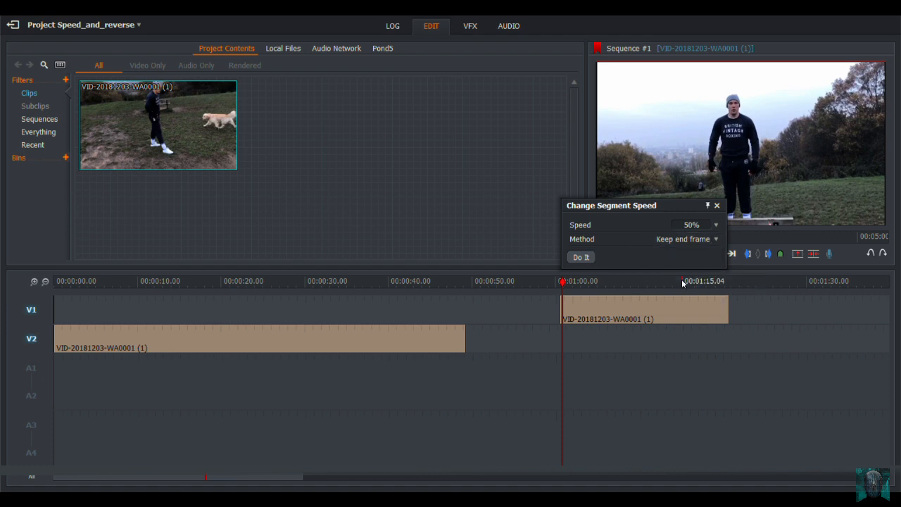
pyautogui.click(581, 257)
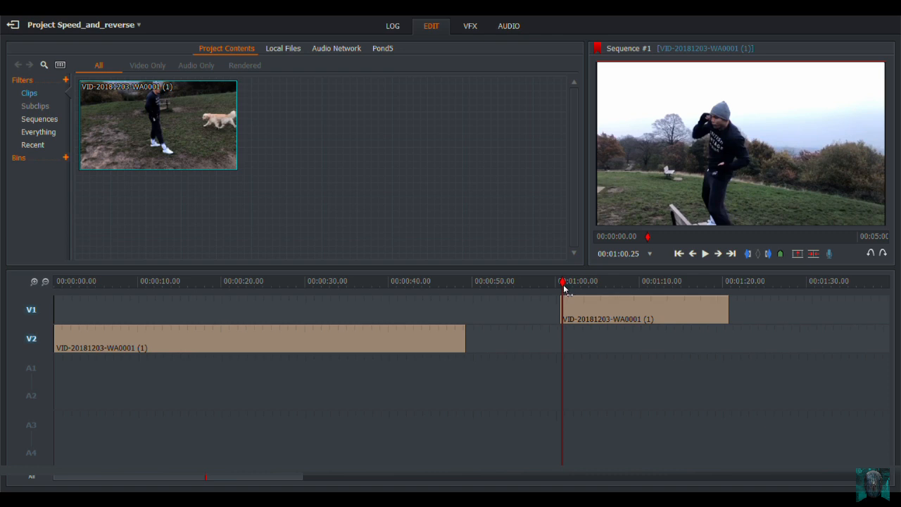
# - Examine the first frames of the V1 clip by moving the playhead around its start
pyautogui.moveTo(563, 287); pyautogui.dragTo(563, 287)
pyautogui.click(564, 284)
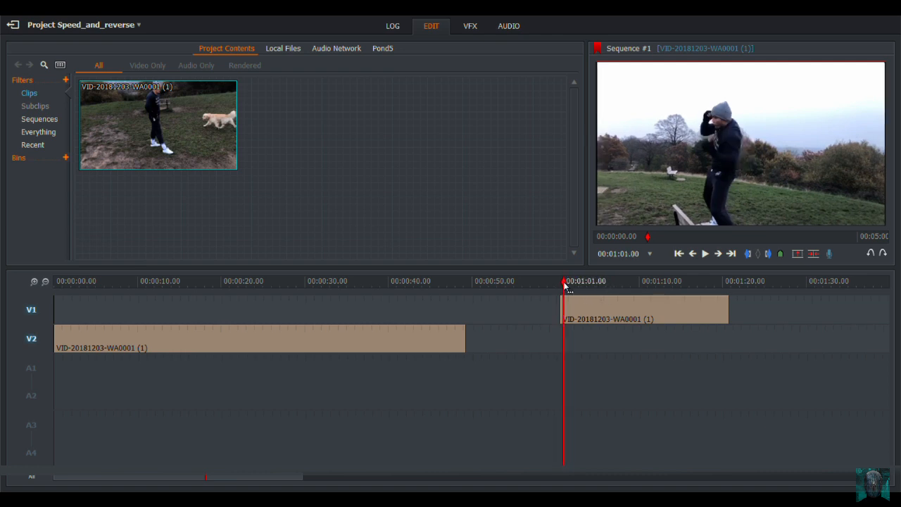
pyautogui.moveTo(565, 285)
pyautogui.mouseDown()
pyautogui.moveTo(681, 289)
pyautogui.moveTo(727, 305)
pyautogui.moveTo(561, 300)
pyautogui.mouseUp()
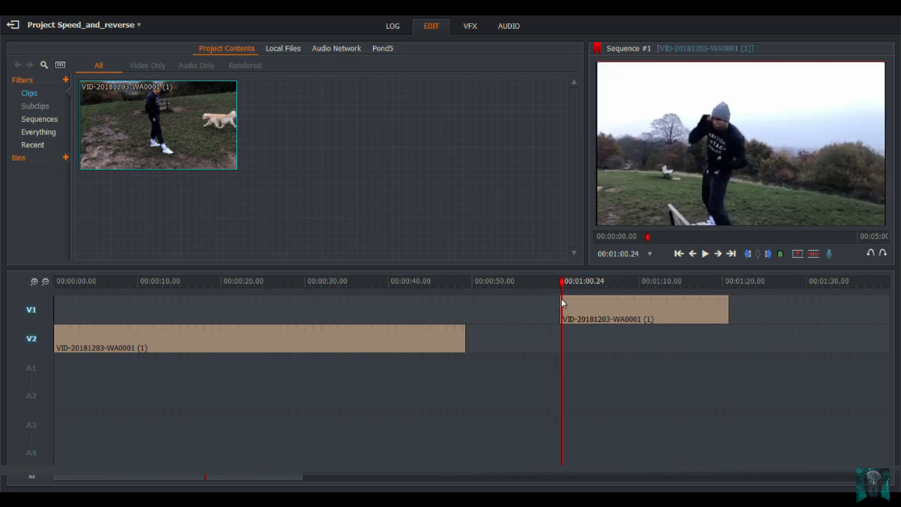
# - Reset the V1 clip's segment speed to 100% using Keep end frame, then return the playhead to the clip's start
pyautogui.rightClick(654, 303)
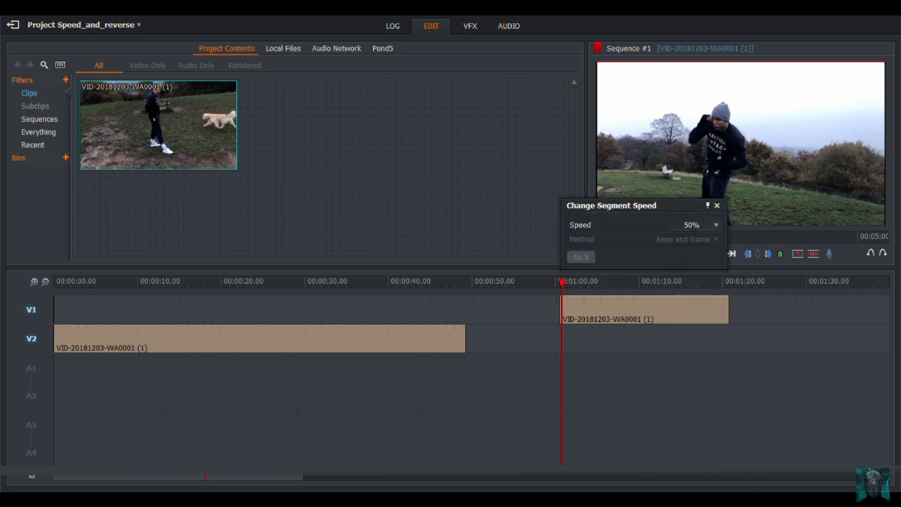
pyautogui.click(720, 226)
pyautogui.click(713, 288)
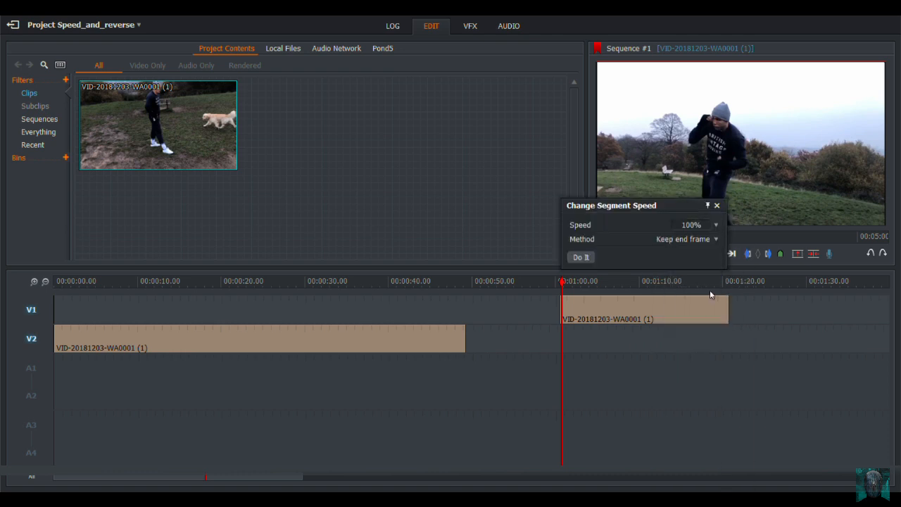
pyautogui.click(582, 257)
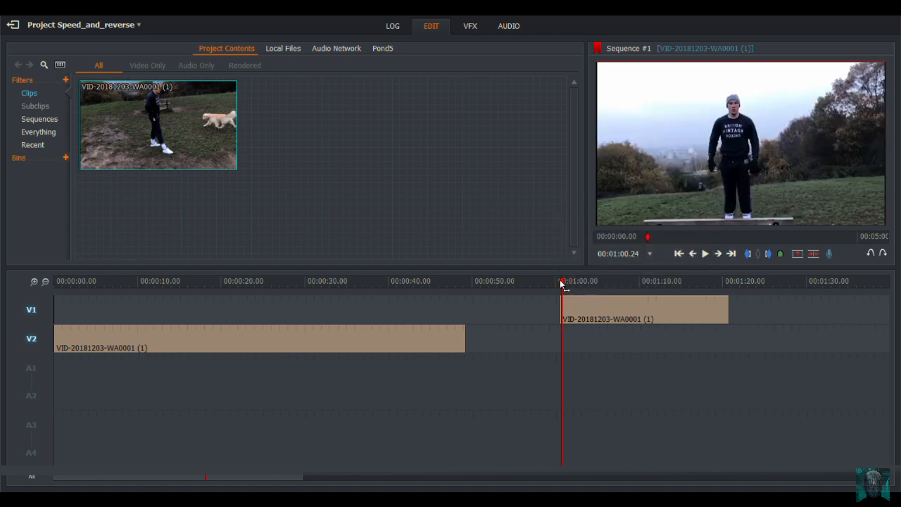
pyautogui.moveTo(562, 284); pyautogui.dragTo(560, 284)
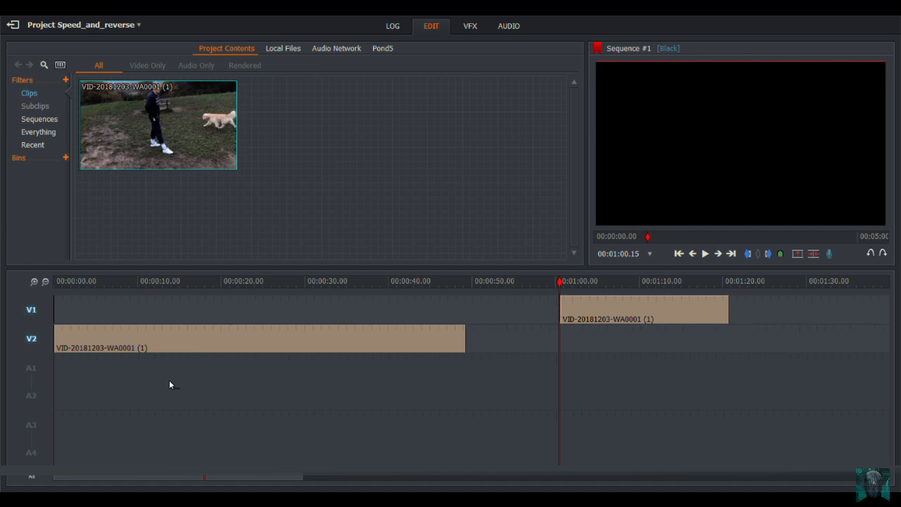
# - Move the V2 clip to start at about 00:00:09.13 and the V1 clip to start at about 00:01:02.25
pyautogui.moveTo(252, 341); pyautogui.dragTo(314, 339)
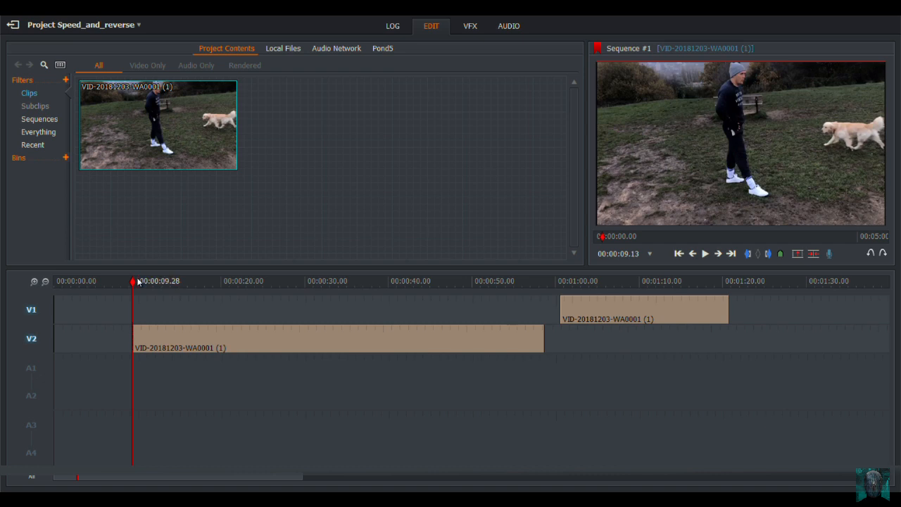
pyautogui.moveTo(137, 281); pyautogui.dragTo(135, 281)
pyautogui.moveTo(651, 315); pyautogui.dragTo(655, 294)
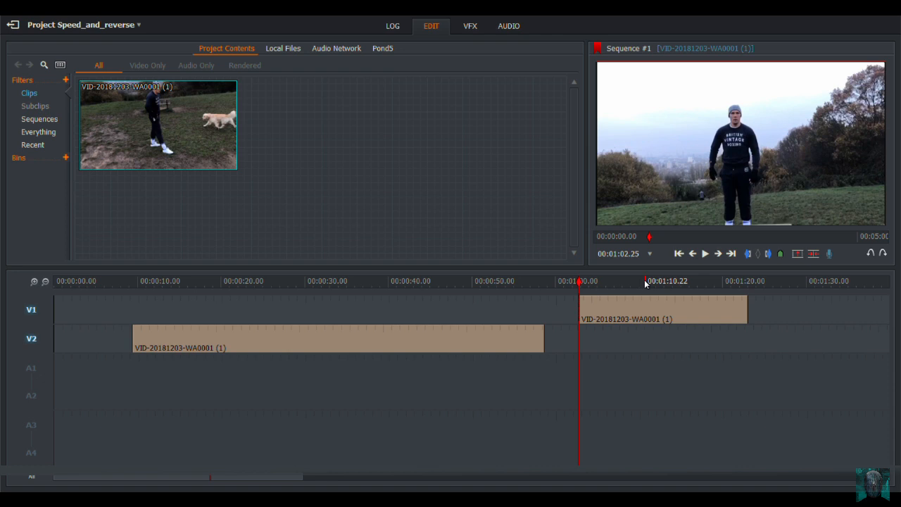
# - Set the V1 clip's segment speed to 400% with the Keep start frame method
pyautogui.rightClick(637, 314)
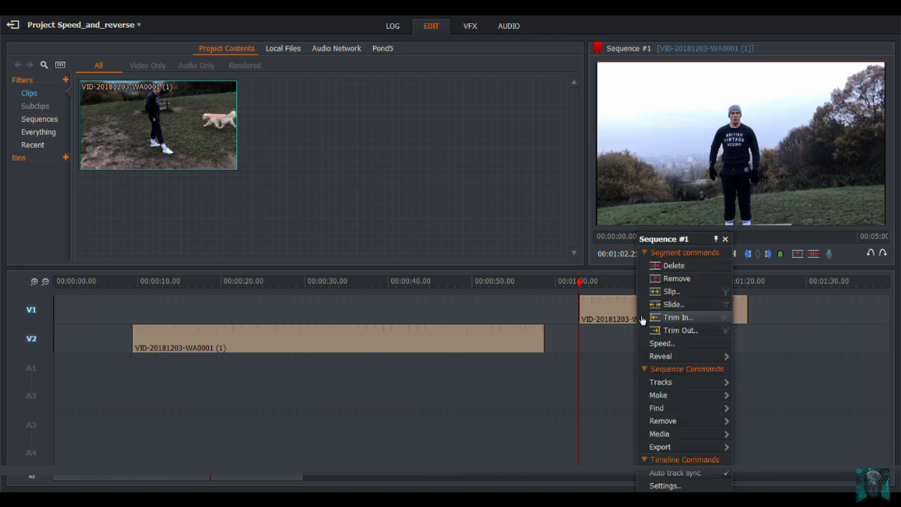
pyautogui.click(659, 342)
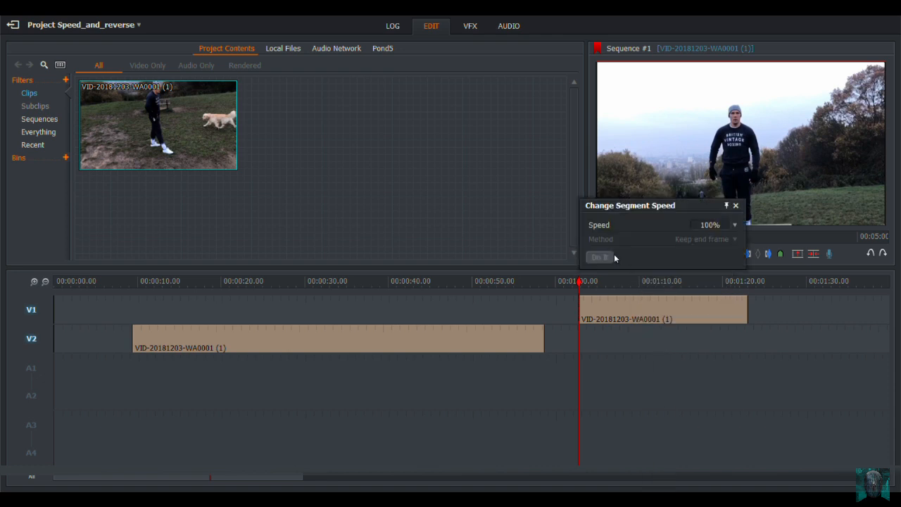
pyautogui.click(733, 231)
pyautogui.click(736, 227)
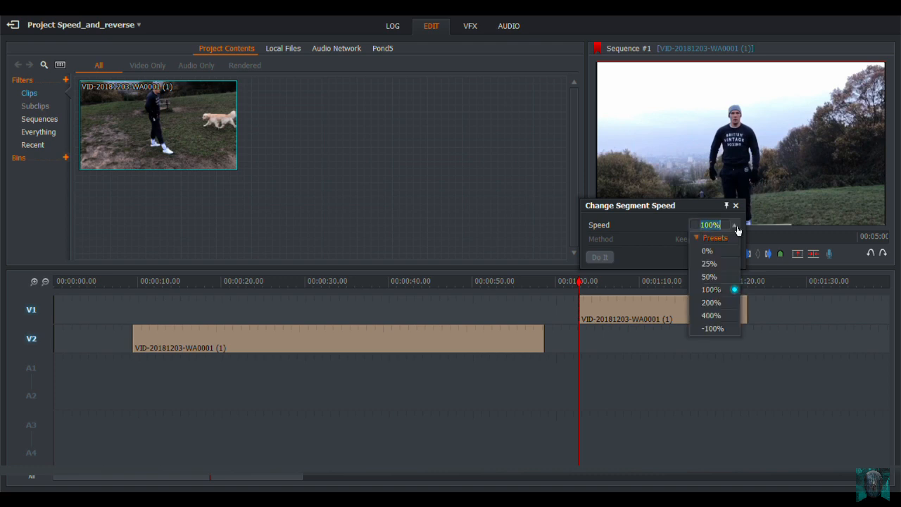
pyautogui.click(725, 315)
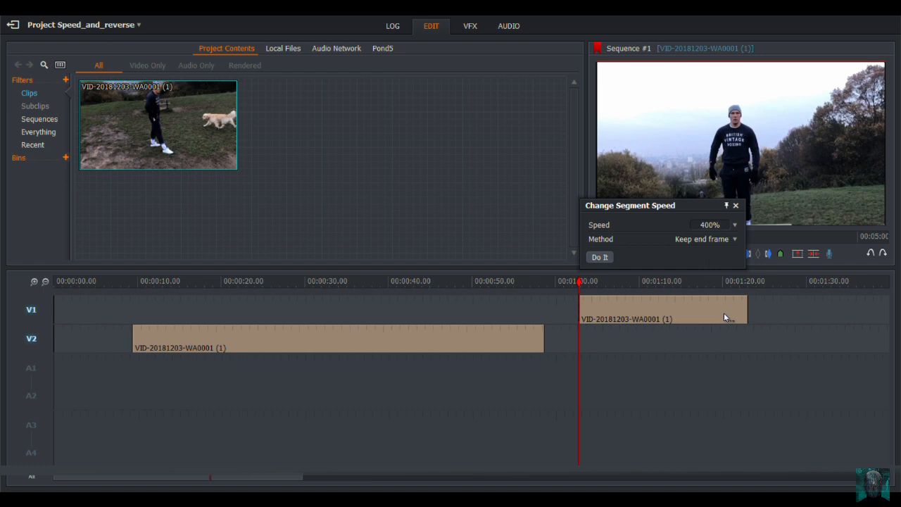
pyautogui.click(725, 243)
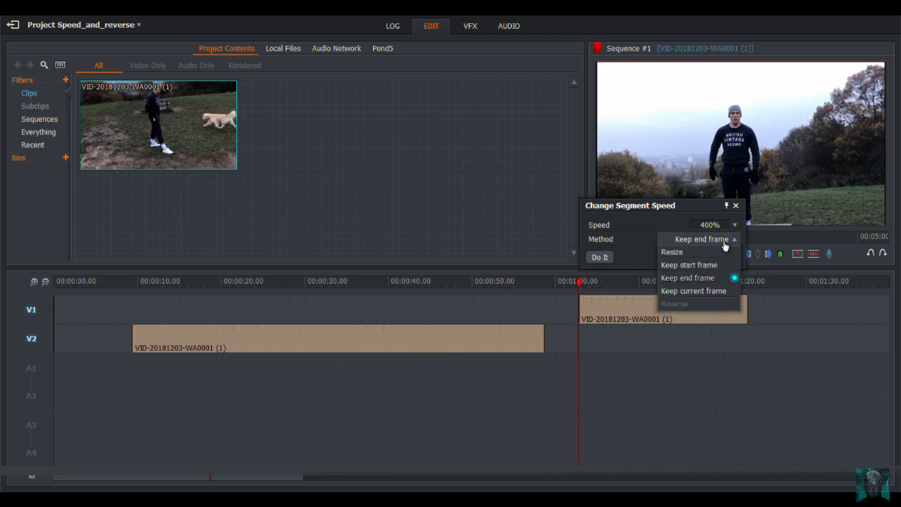
pyautogui.click(668, 264)
pyautogui.click(606, 262)
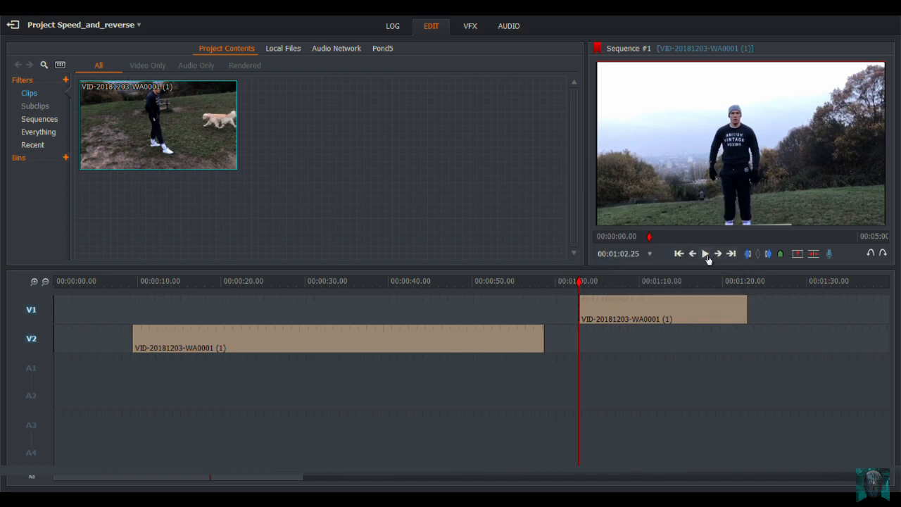
# - Play back the sped-up V1 clip, then scrub both clips to compare where their footage starts and ends
pyautogui.click(705, 255)
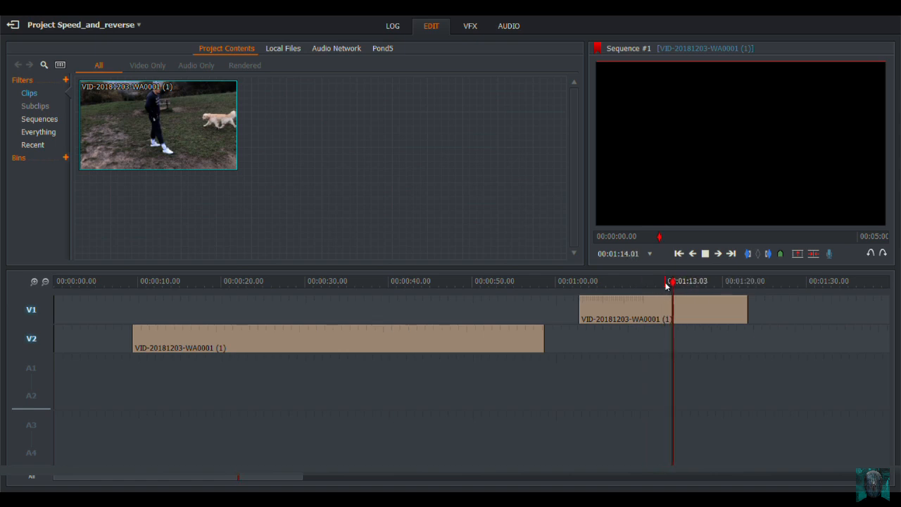
pyautogui.click(706, 255)
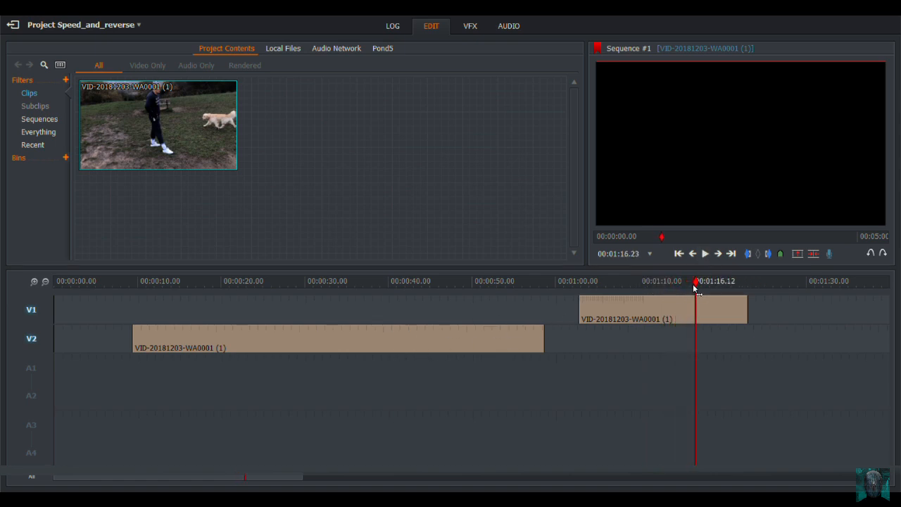
pyautogui.click(662, 287)
pyautogui.moveTo(663, 289); pyautogui.dragTo(288, 368)
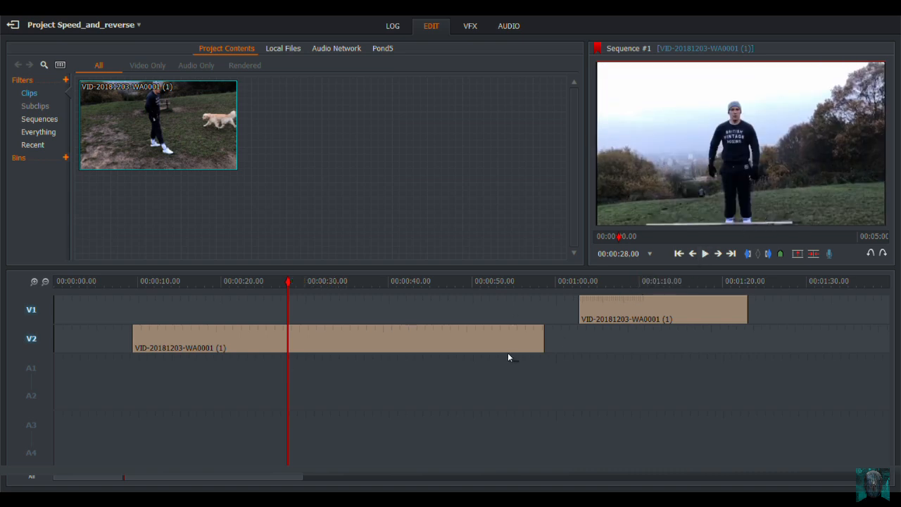
pyautogui.moveTo(281, 282); pyautogui.dragTo(463, 285)
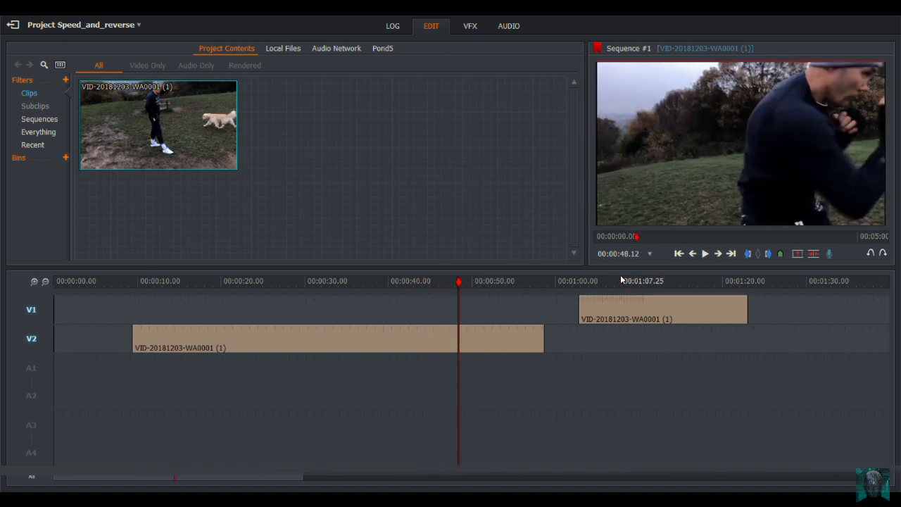
pyautogui.click(640, 296)
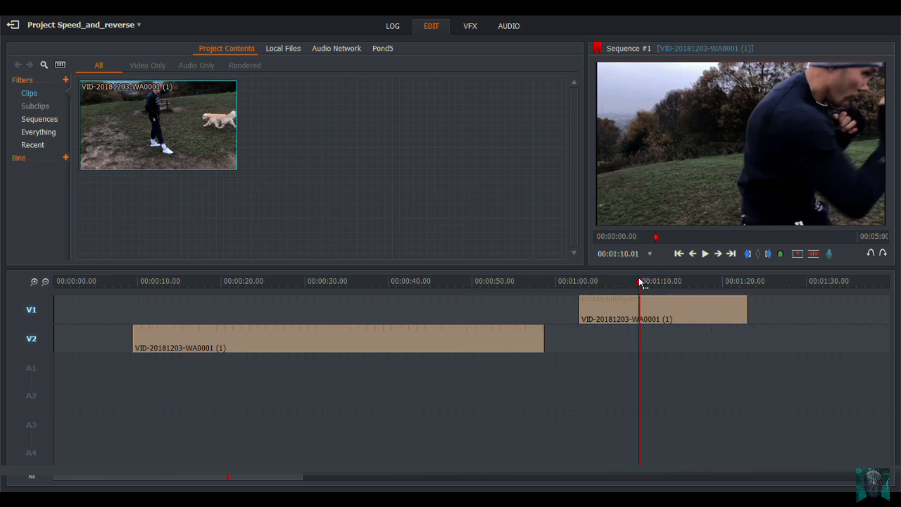
# - Restore the V1 clip's segment speed to 100% using Keep start frame and scrub through its first half
pyautogui.rightClick(670, 307)
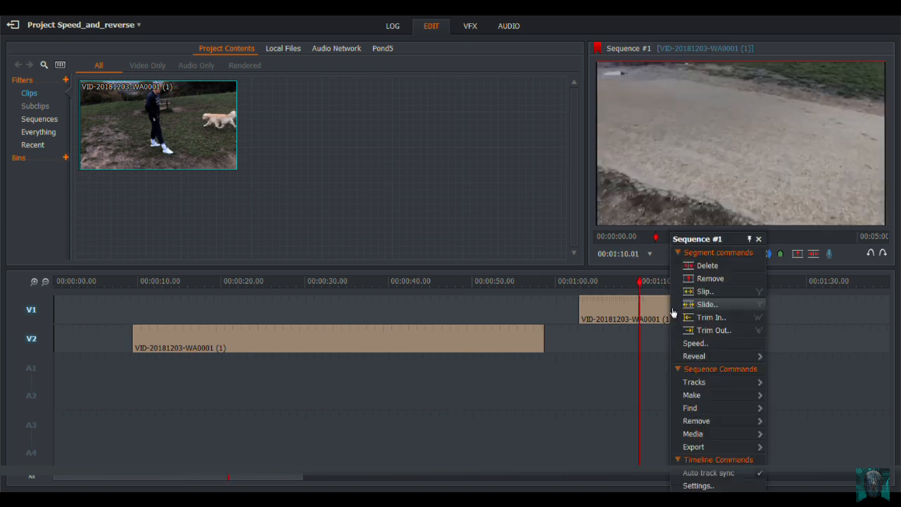
pyautogui.click(694, 343)
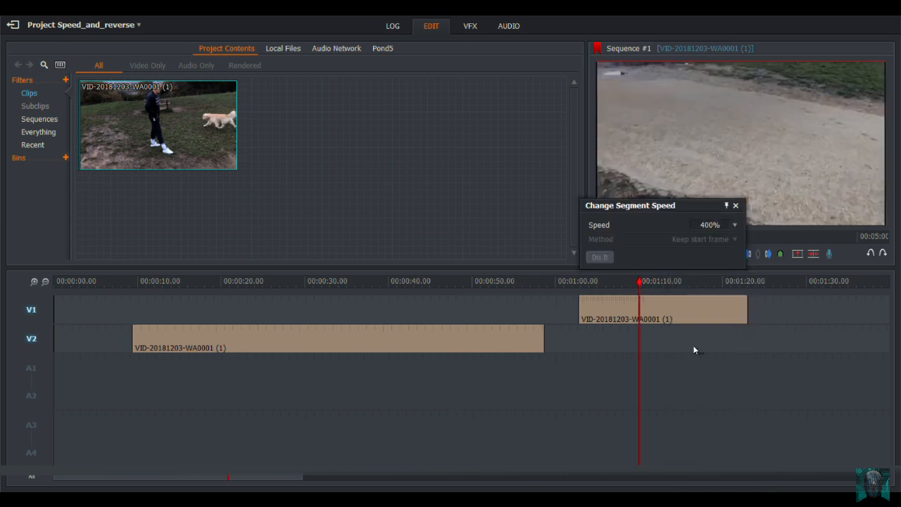
pyautogui.click(738, 225)
pyautogui.click(733, 291)
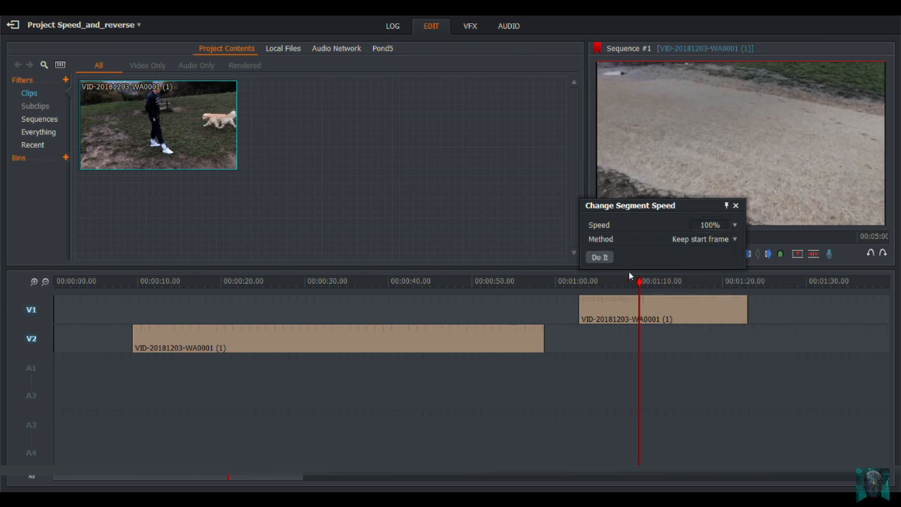
pyautogui.click(600, 258)
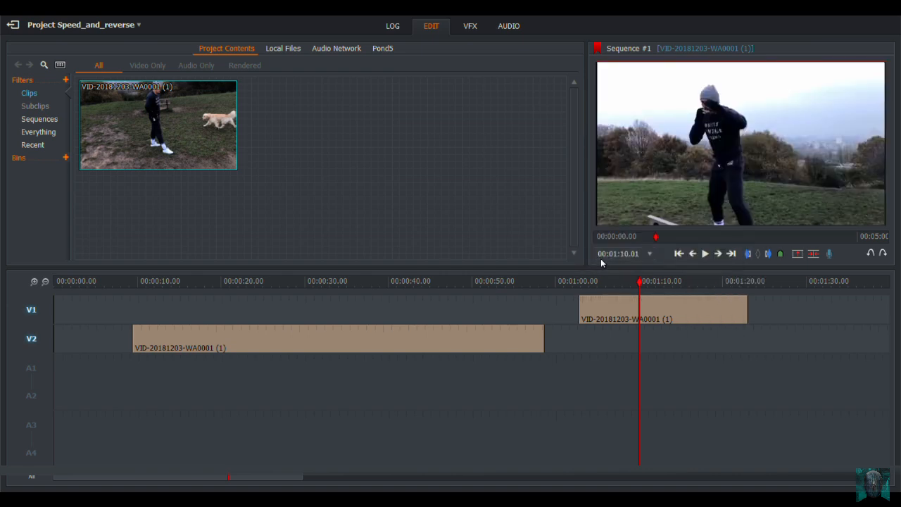
pyautogui.click(601, 283)
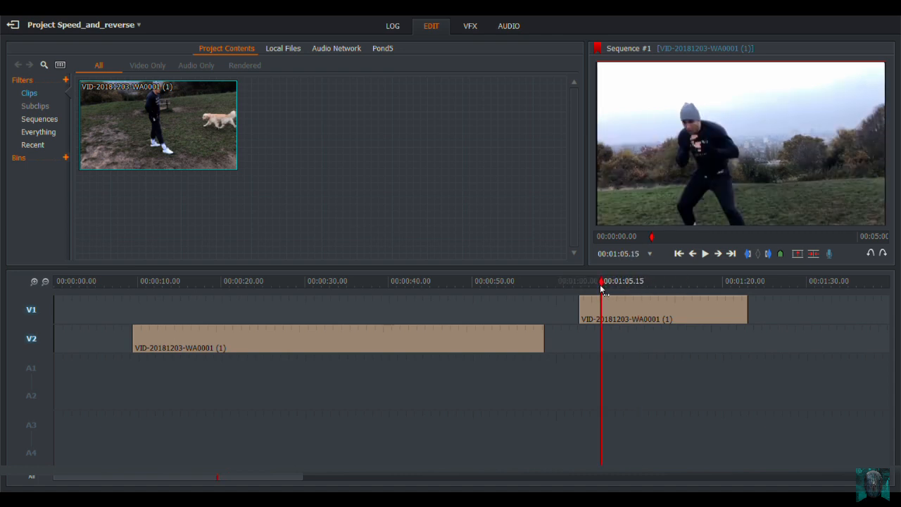
pyautogui.moveTo(602, 289); pyautogui.dragTo(634, 310)
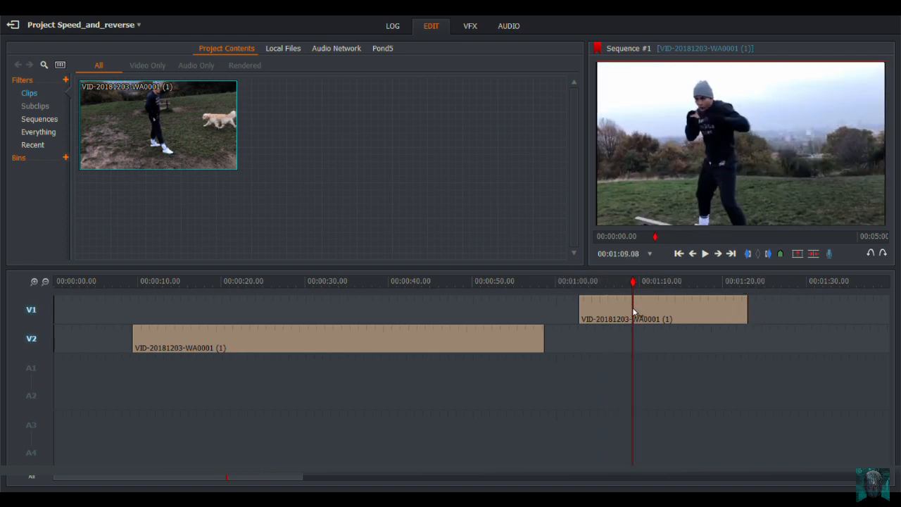
# - Set the V1 clip's segment speed to 400% with the Keep end frame method, placing the playhead at the clip's start
pyautogui.rightClick(672, 309)
pyautogui.click(716, 349)
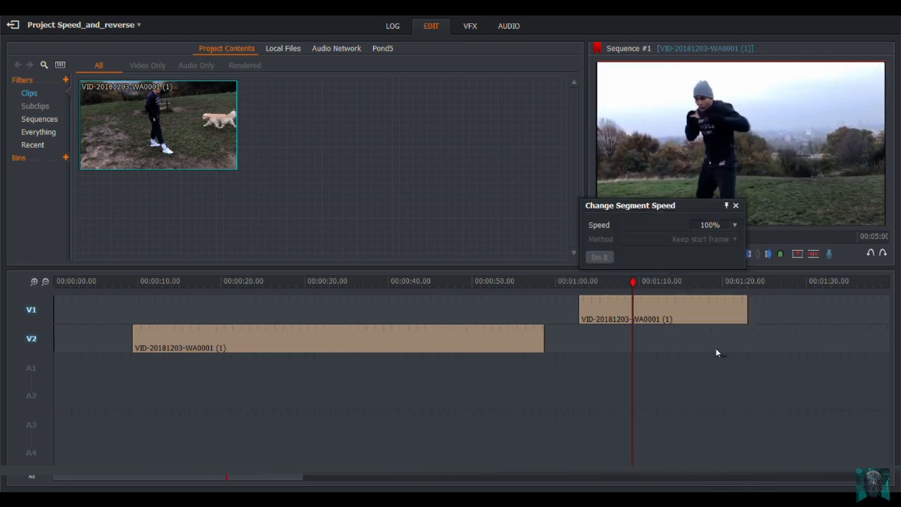
pyautogui.click(736, 229)
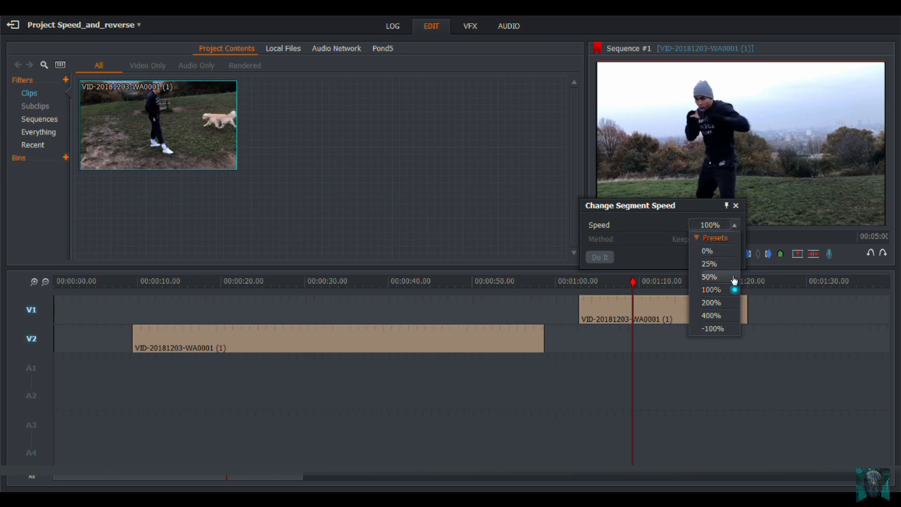
pyautogui.click(736, 314)
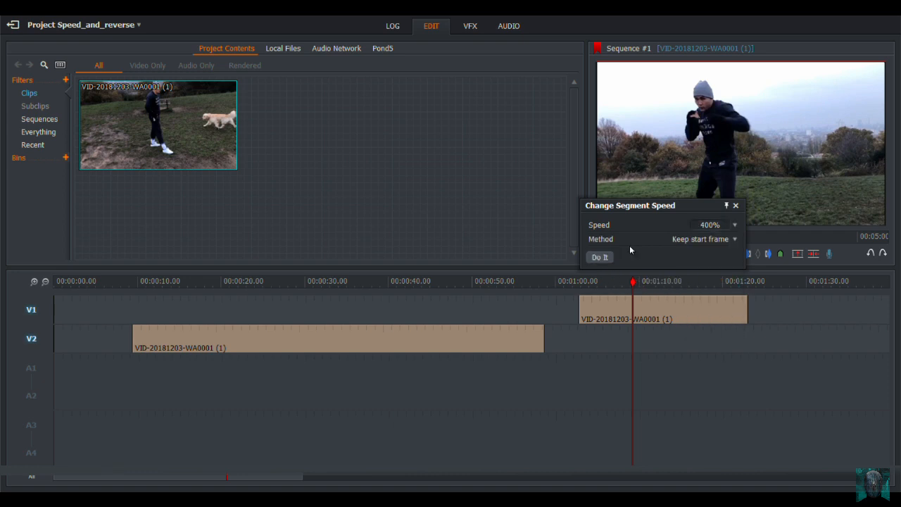
pyautogui.click(708, 240)
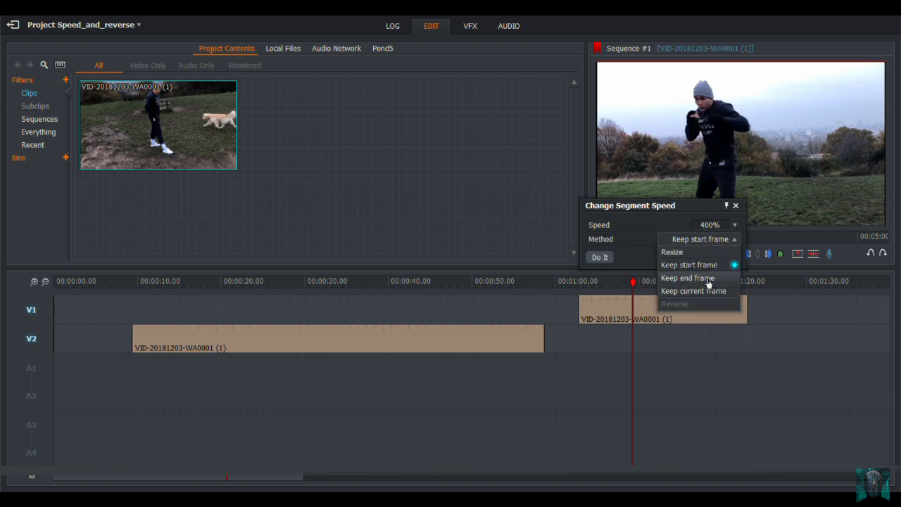
pyautogui.click(709, 278)
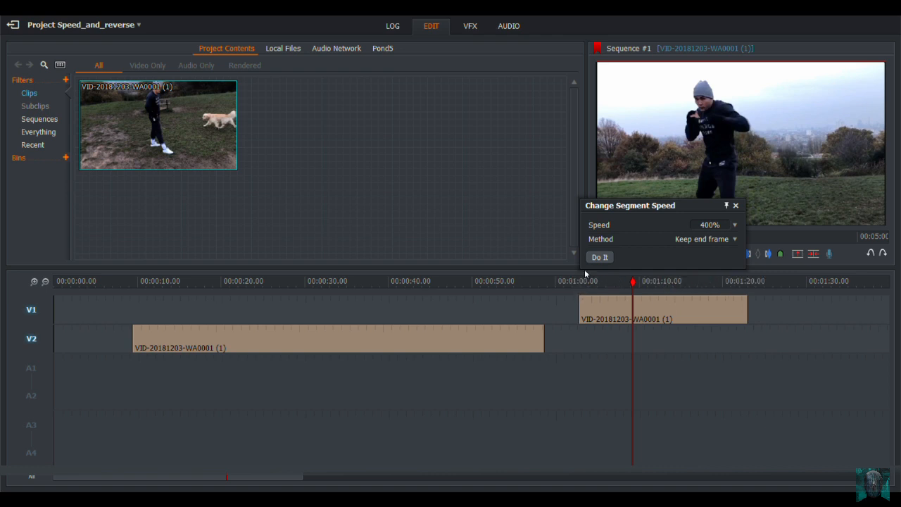
pyautogui.moveTo(636, 283); pyautogui.dragTo(580, 286)
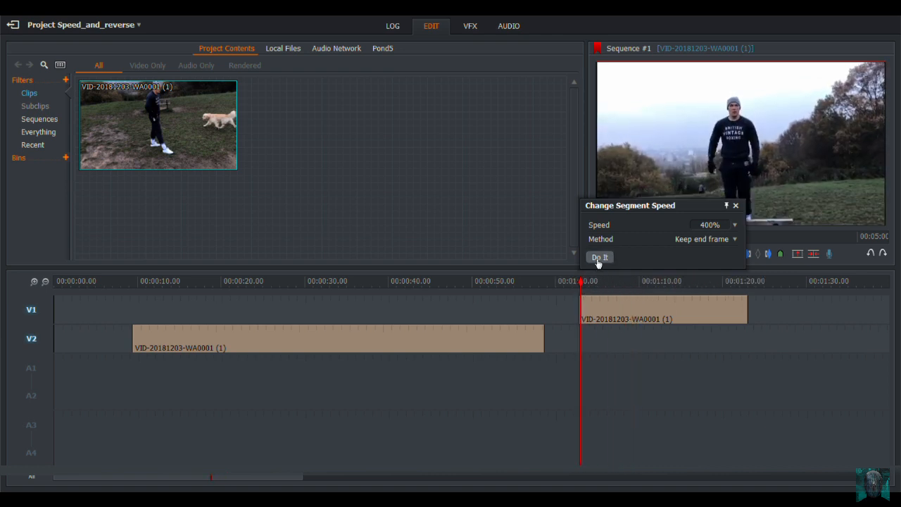
pyautogui.click(600, 257)
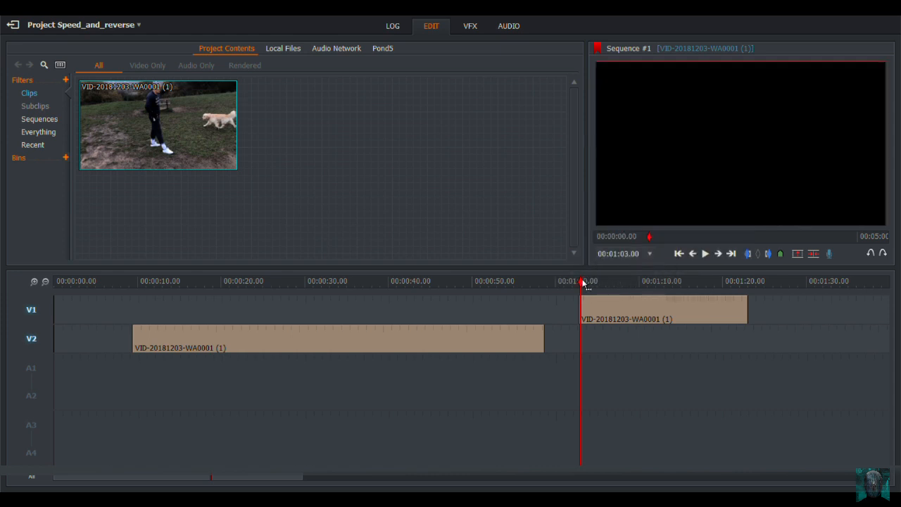
# - Scrub through the V1 clip to examine where its footage begins, and move the V2 clip to start at about 00:00:06.18
pyautogui.moveTo(581, 281)
pyautogui.mouseDown()
pyautogui.moveTo(691, 281)
pyautogui.moveTo(656, 282)
pyautogui.mouseUp()
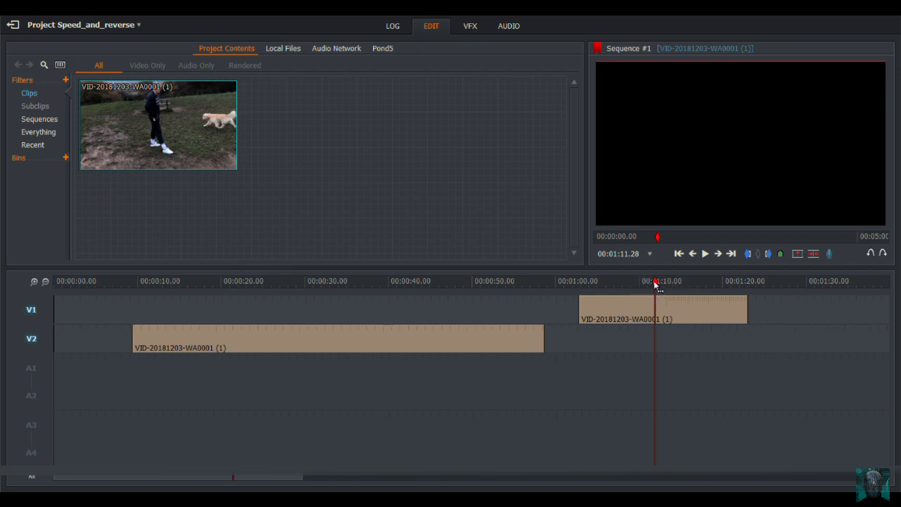
pyautogui.moveTo(655, 283); pyautogui.dragTo(712, 311)
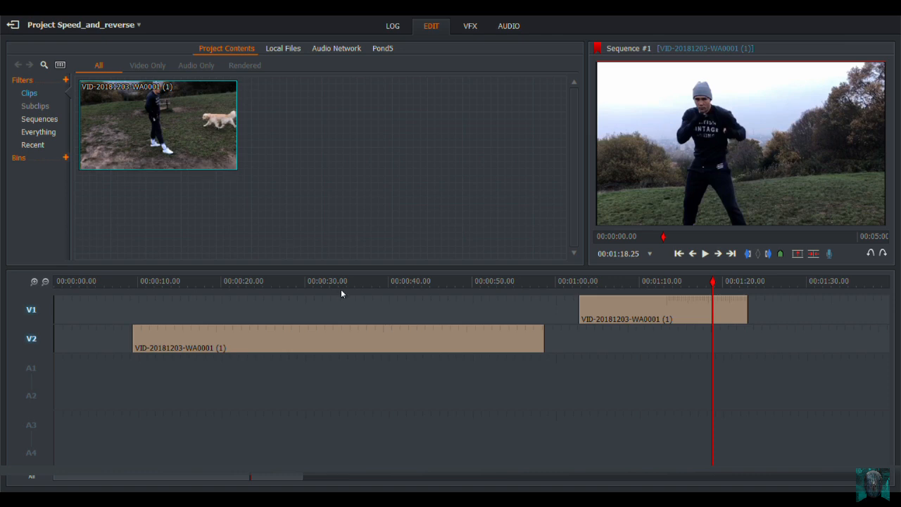
pyautogui.moveTo(366, 341); pyautogui.dragTo(342, 332)
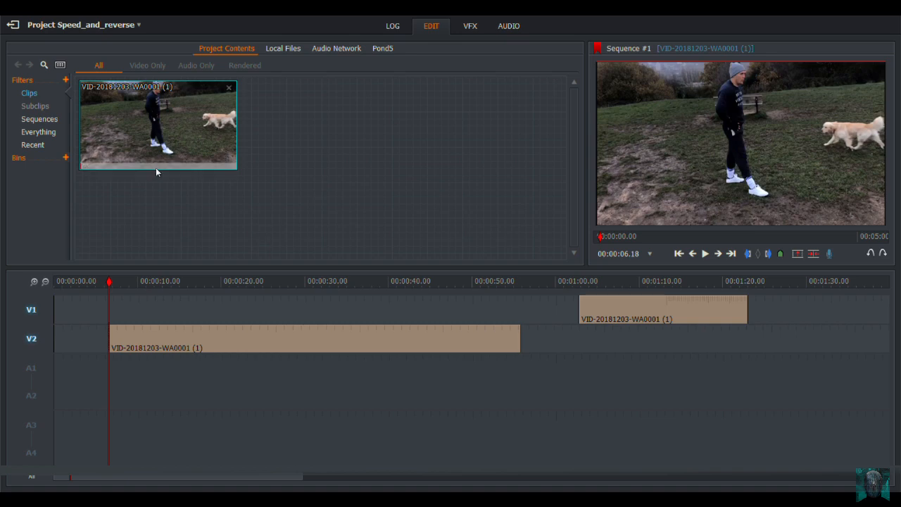
pyautogui.moveTo(675, 280)
pyautogui.mouseDown()
pyautogui.moveTo(640, 281)
pyautogui.moveTo(714, 282)
pyautogui.moveTo(603, 280)
pyautogui.moveTo(674, 282)
pyautogui.moveTo(654, 276)
pyautogui.moveTo(669, 278)
pyautogui.moveTo(655, 268)
pyautogui.moveTo(671, 273)
pyautogui.mouseUp()
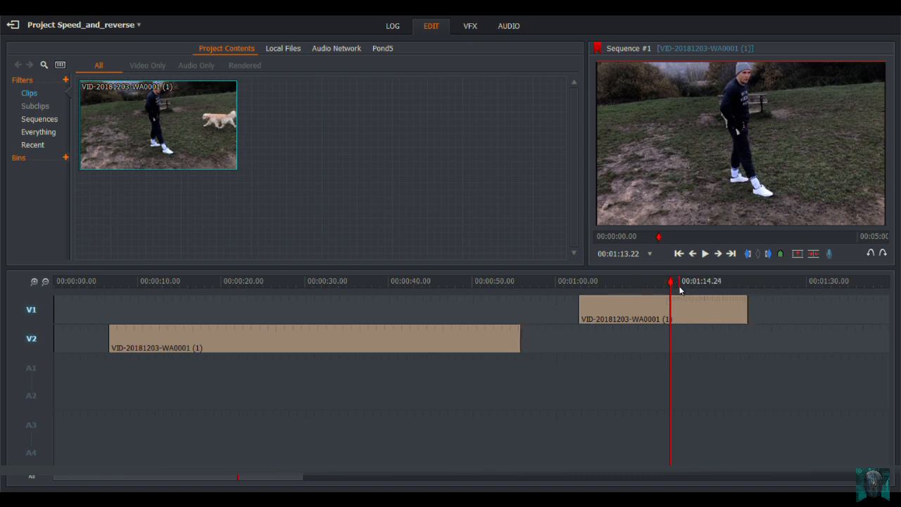
pyautogui.moveTo(671, 284); pyautogui.dragTo(700, 297)
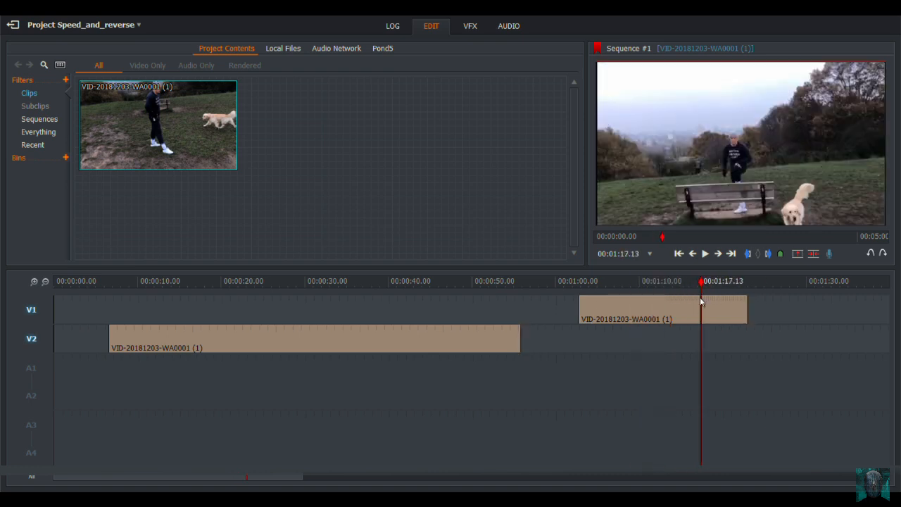
# - Restore the V1 clip's segment speed to 100% using the Keep end frame method
pyautogui.rightClick(654, 313)
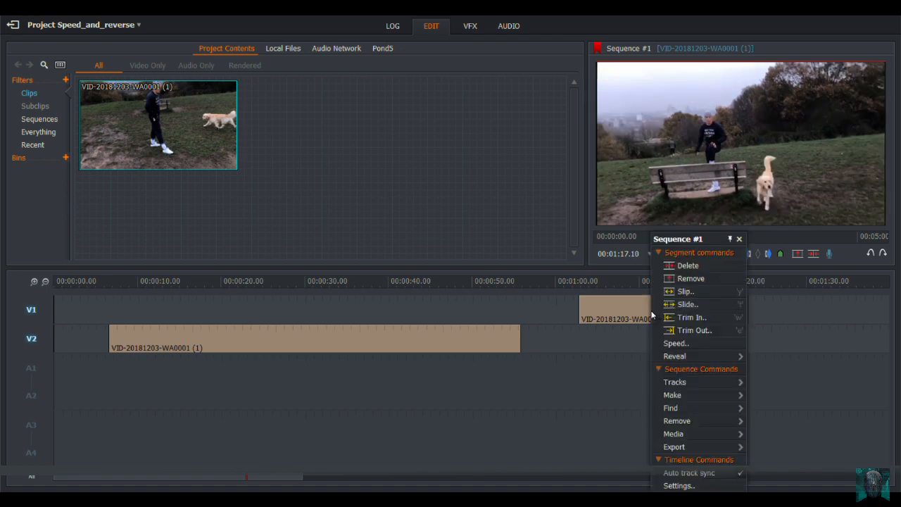
pyautogui.click(675, 343)
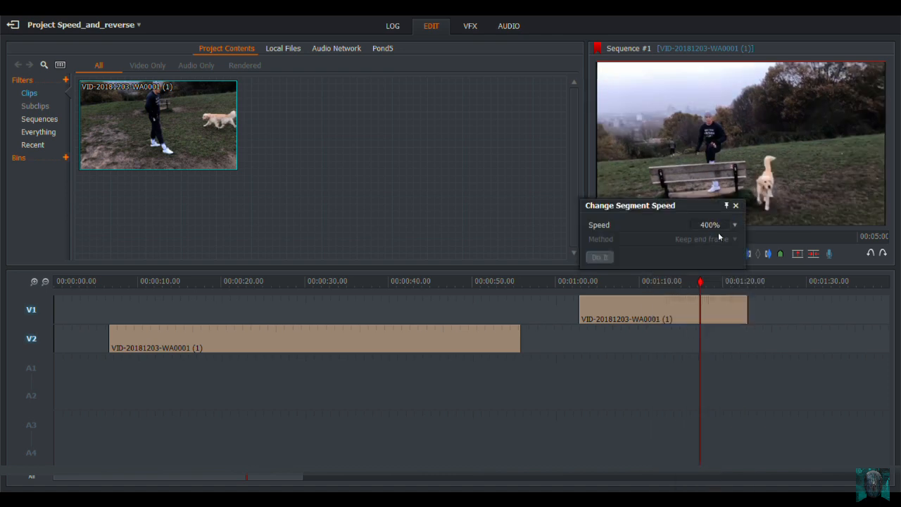
pyautogui.click(735, 226)
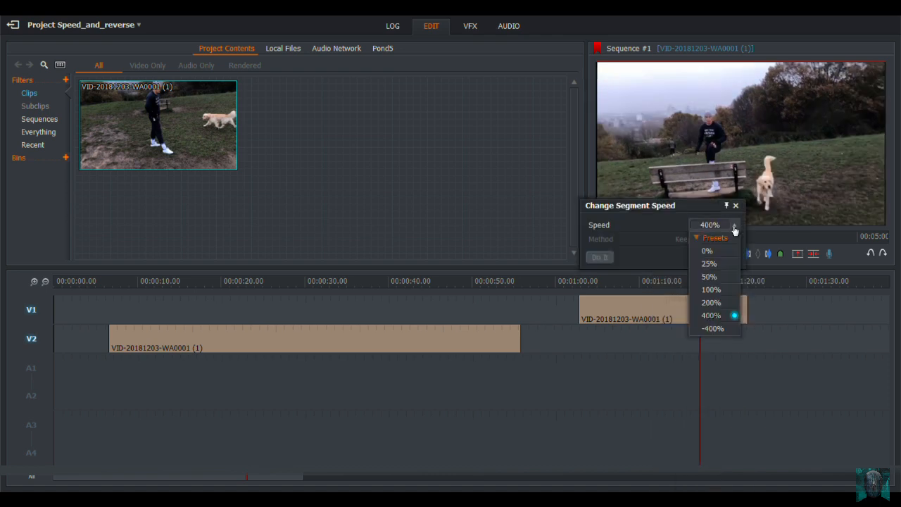
pyautogui.click(727, 289)
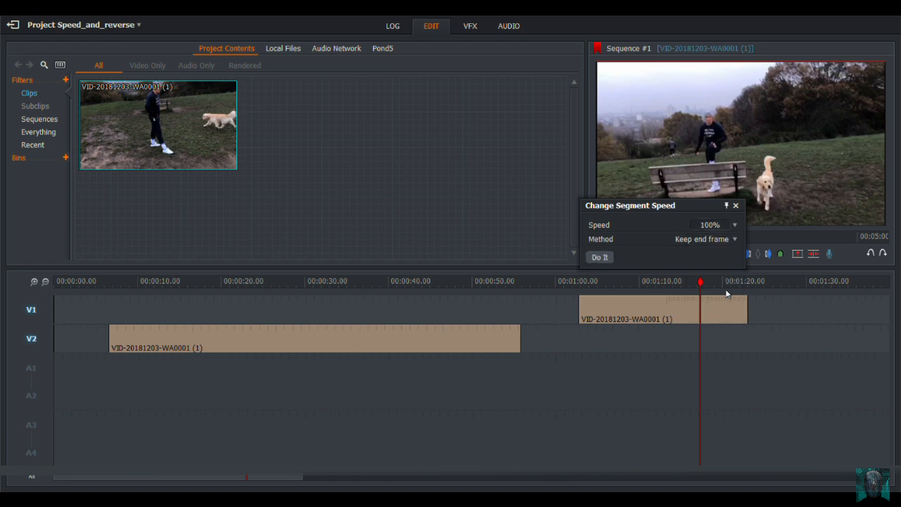
pyautogui.click(600, 258)
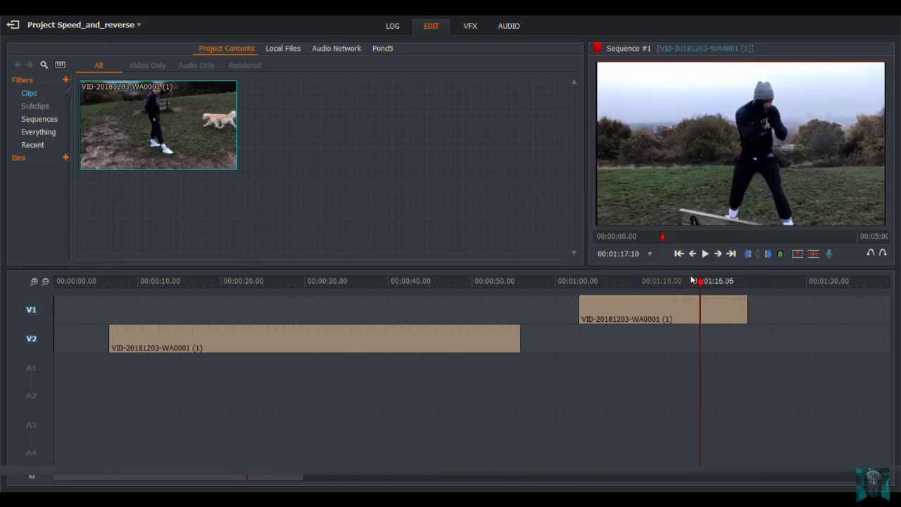
# - Park the playhead at about 00:01:11.23 and set the V1 clip's segment speed to 200% with the Keep current frame method
pyautogui.moveTo(695, 281); pyautogui.dragTo(654, 318)
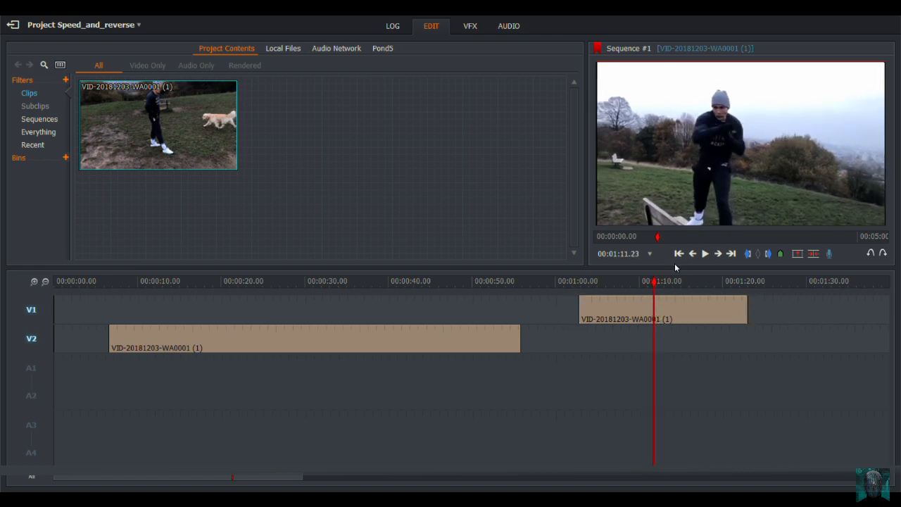
pyautogui.rightClick(667, 312)
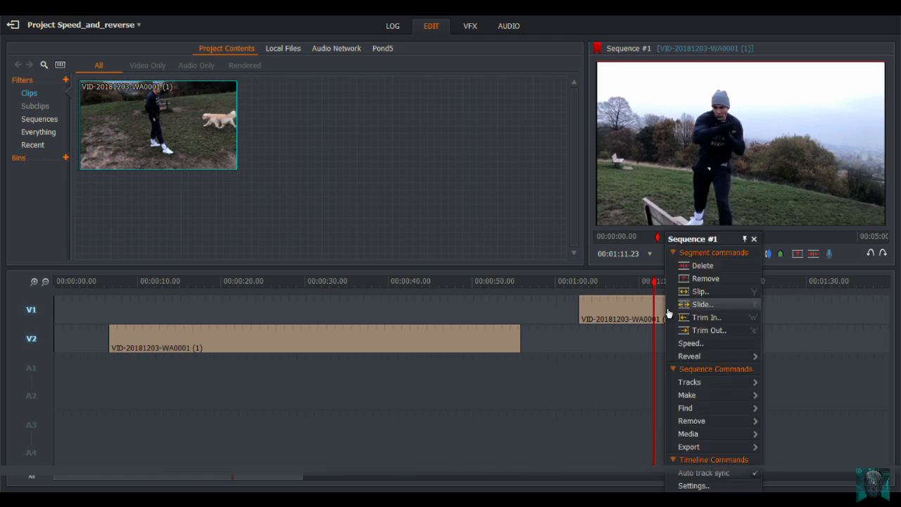
pyautogui.click(690, 345)
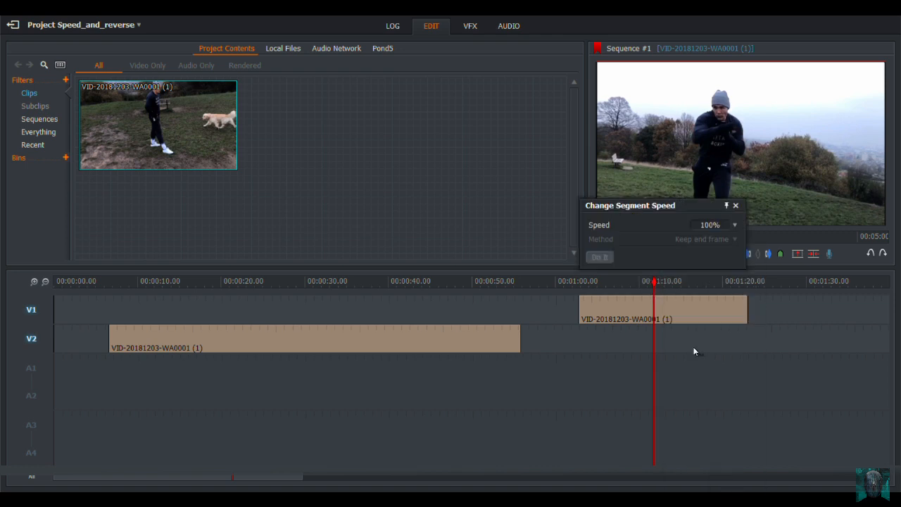
pyautogui.click(736, 226)
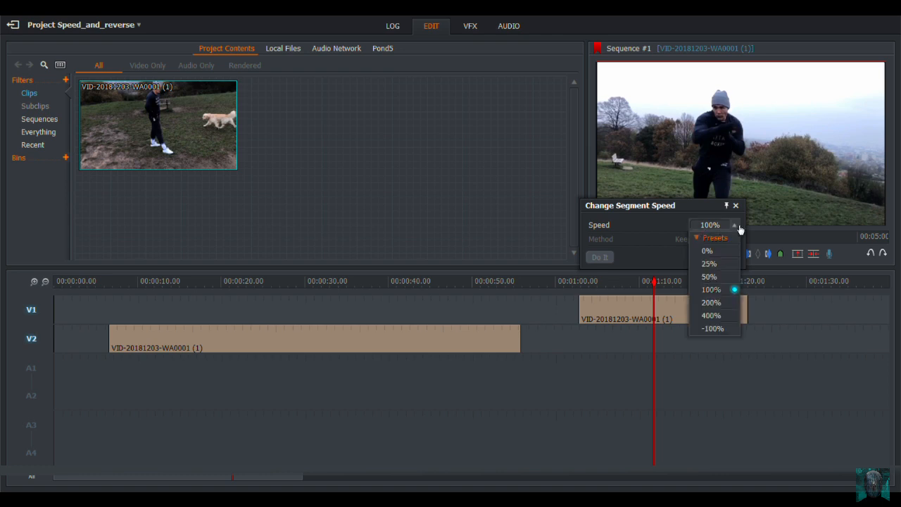
pyautogui.click(712, 303)
pyautogui.click(701, 241)
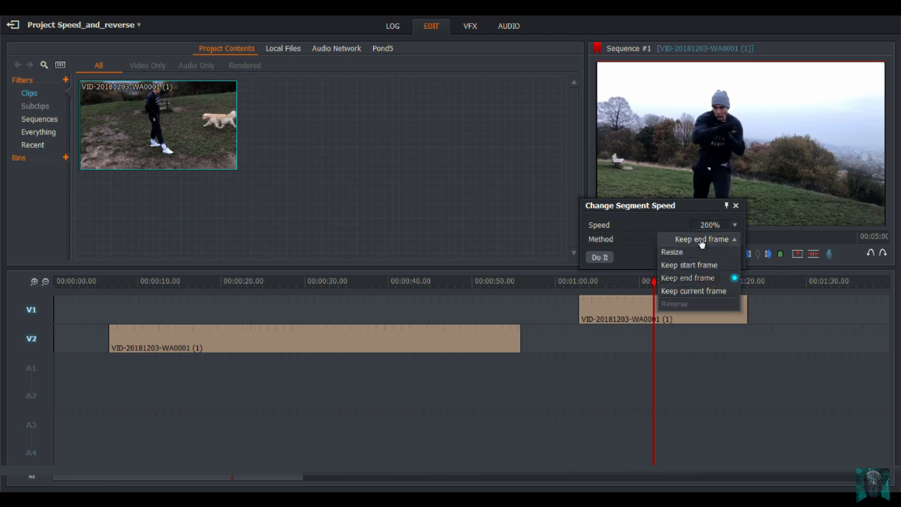
pyautogui.click(718, 291)
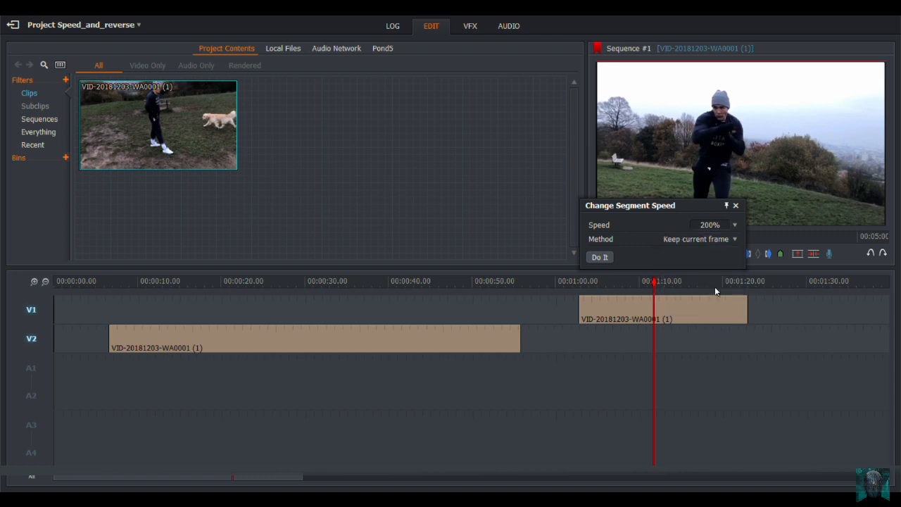
pyautogui.click(600, 258)
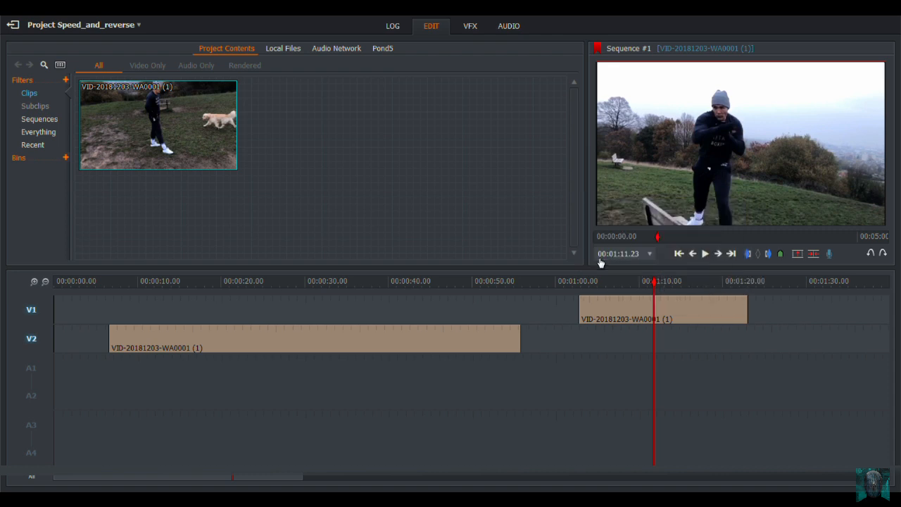
# - Play back the 200% V1 clip and scrub back to about 00:01:13.23 to review its footage
pyautogui.click(706, 255)
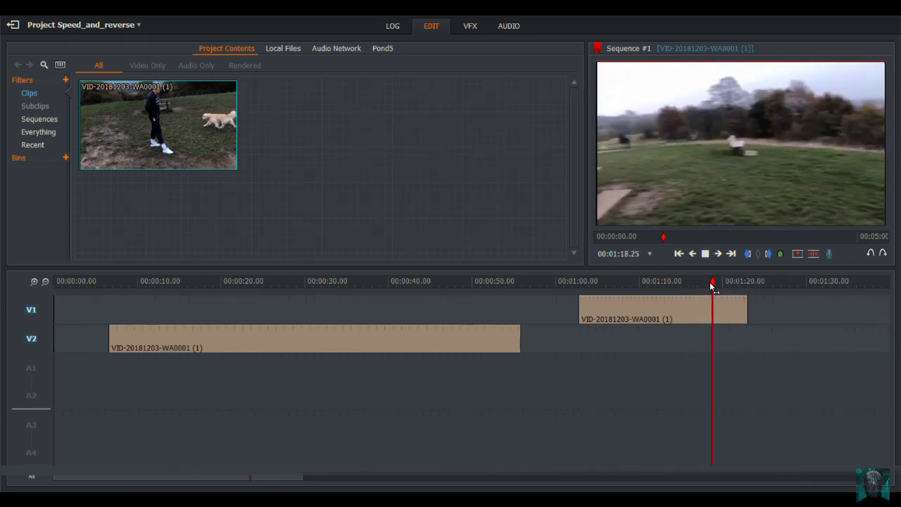
pyautogui.click(705, 253)
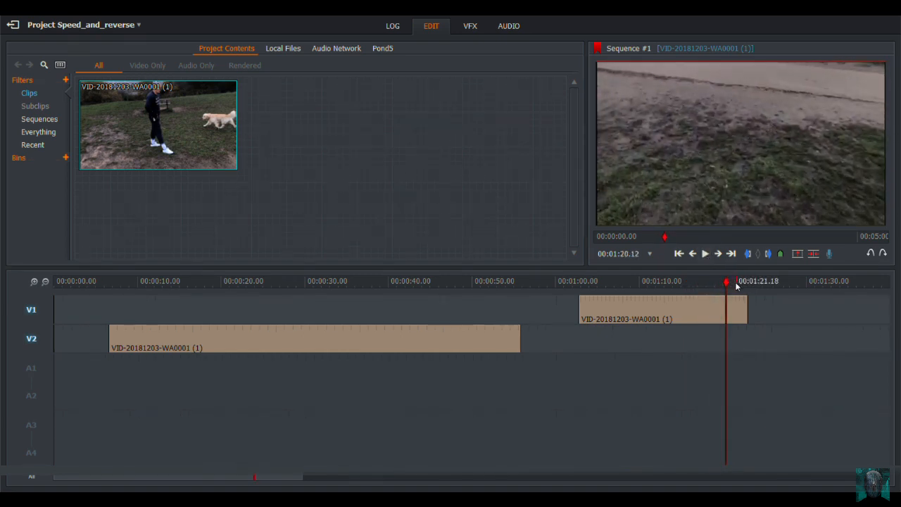
pyautogui.moveTo(727, 286); pyautogui.dragTo(670, 315)
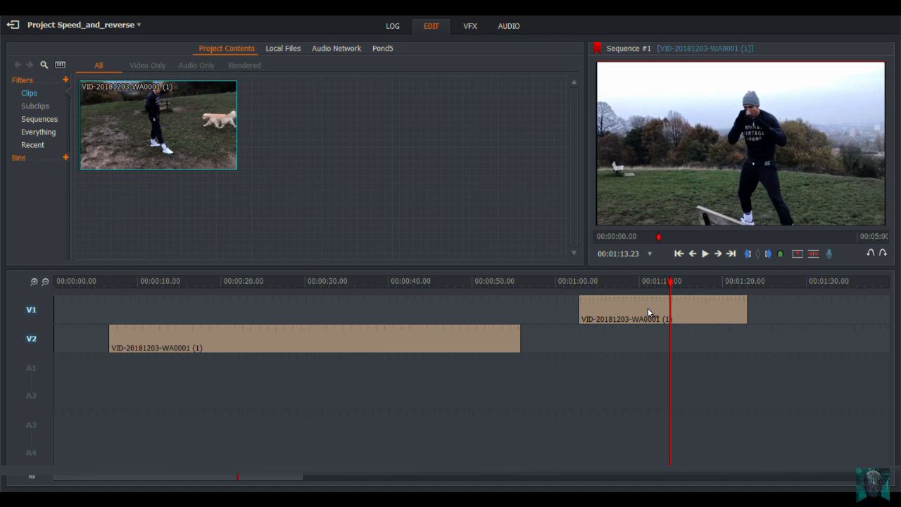
# - Return the V1 clip's segment speed to 100% with Keep current frame and scrub back to about 00:01:08.00
pyautogui.rightClick(649, 312)
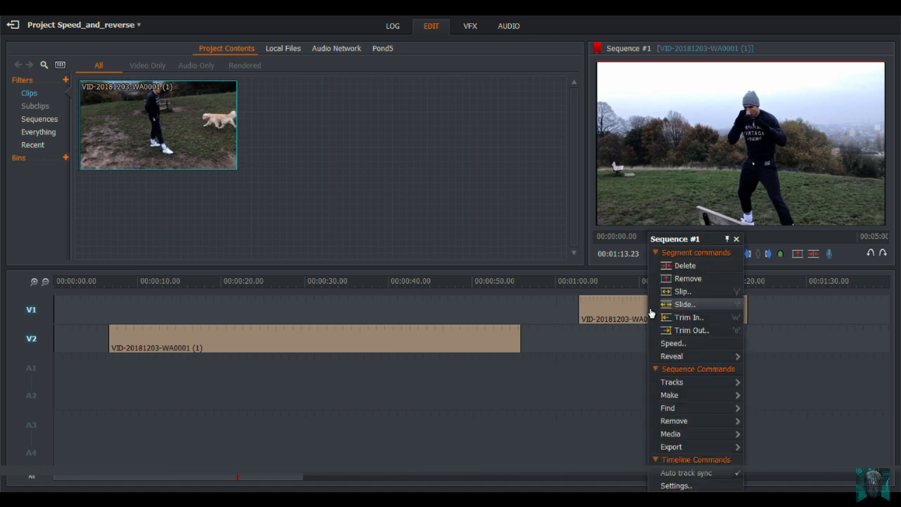
pyautogui.click(677, 343)
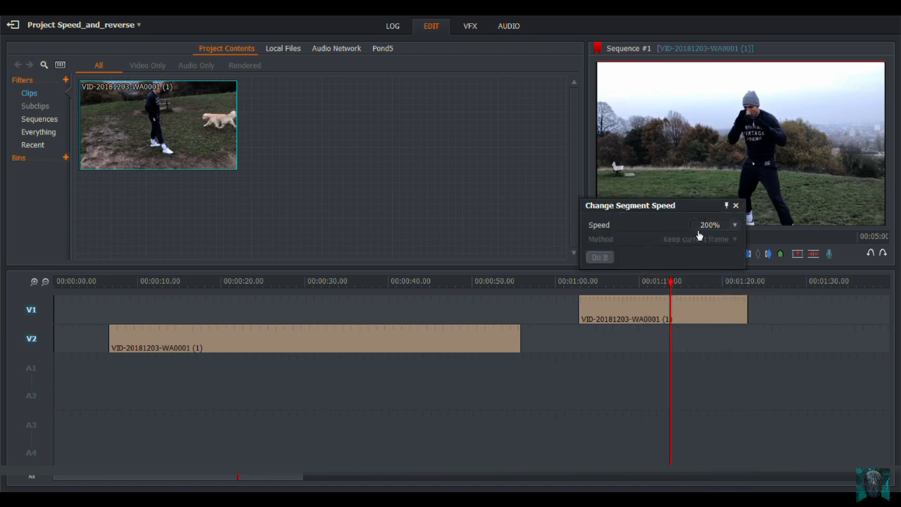
pyautogui.click(734, 225)
pyautogui.click(712, 290)
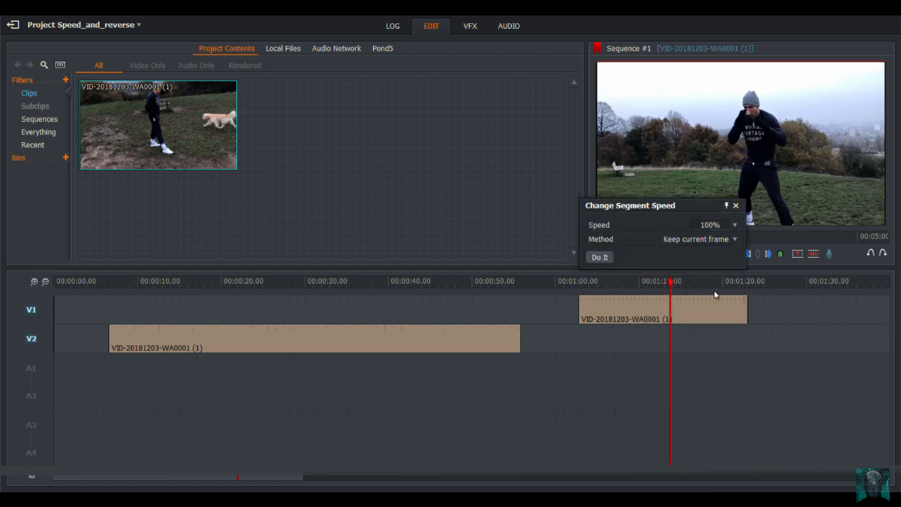
pyautogui.click(599, 257)
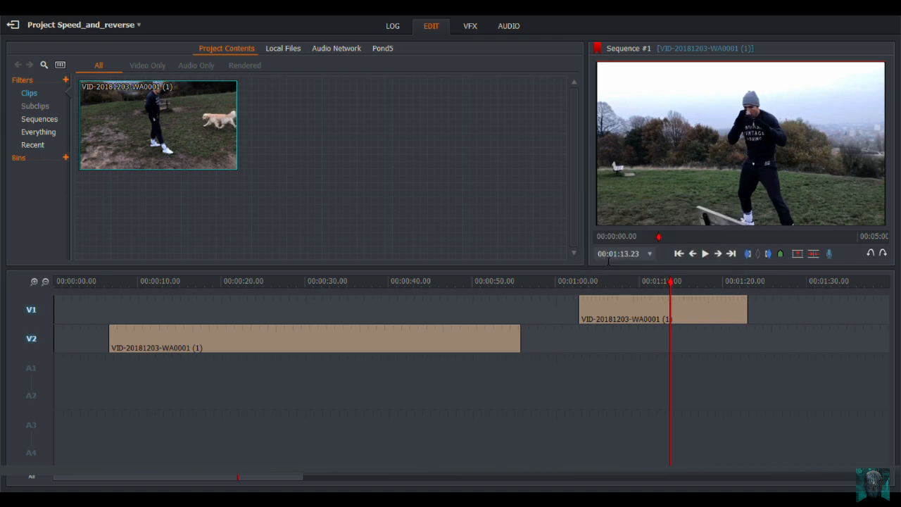
pyautogui.moveTo(669, 286); pyautogui.dragTo(623, 300)
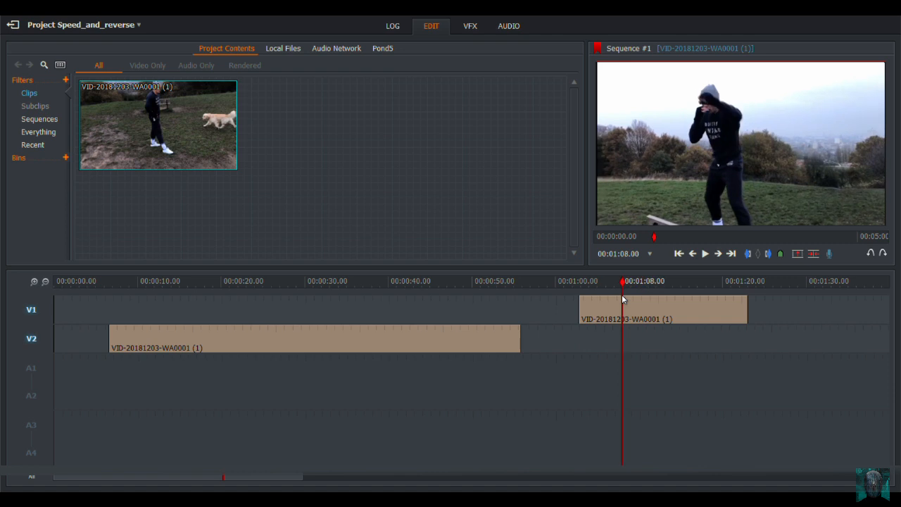
# - Undo the last two segment speed changes and scrub the V1 clip to about 00:01:05.24
pyautogui.click(872, 253)
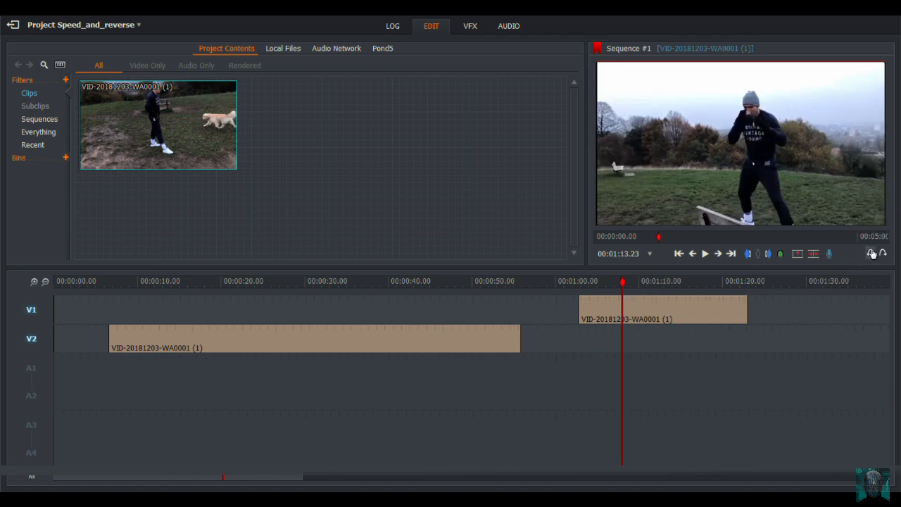
pyautogui.click(872, 254)
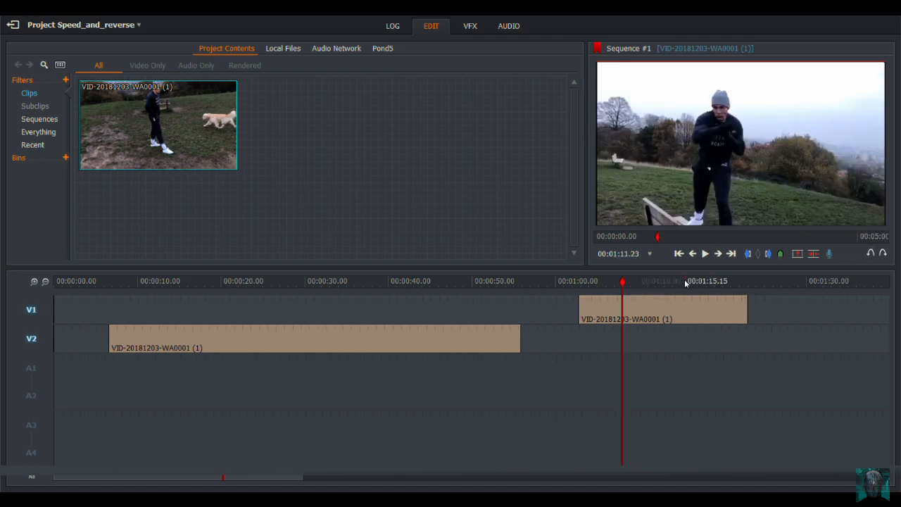
pyautogui.moveTo(599, 283)
pyautogui.mouseDown()
pyautogui.moveTo(579, 288)
pyautogui.moveTo(605, 294)
pyautogui.mouseUp()
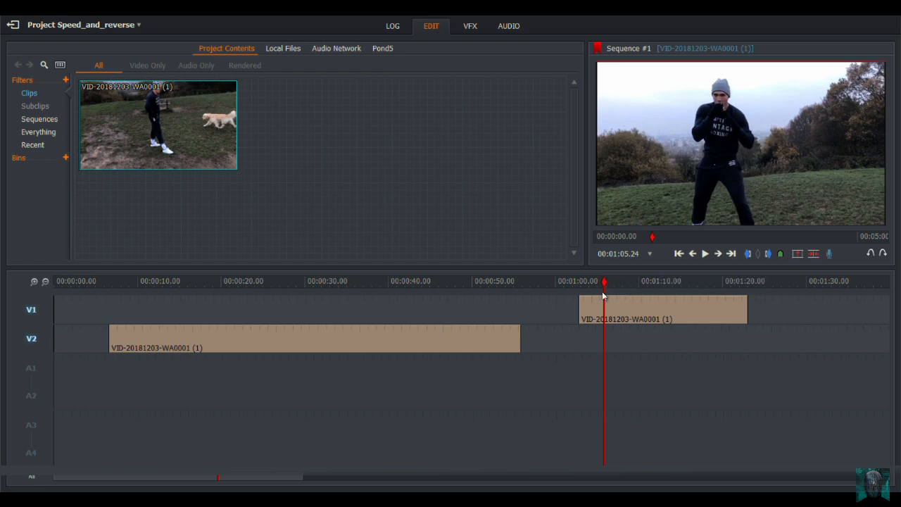
# - Reverse the V1 clip by setting its segment speed to -100% with the Reverse method
pyautogui.rightClick(660, 308)
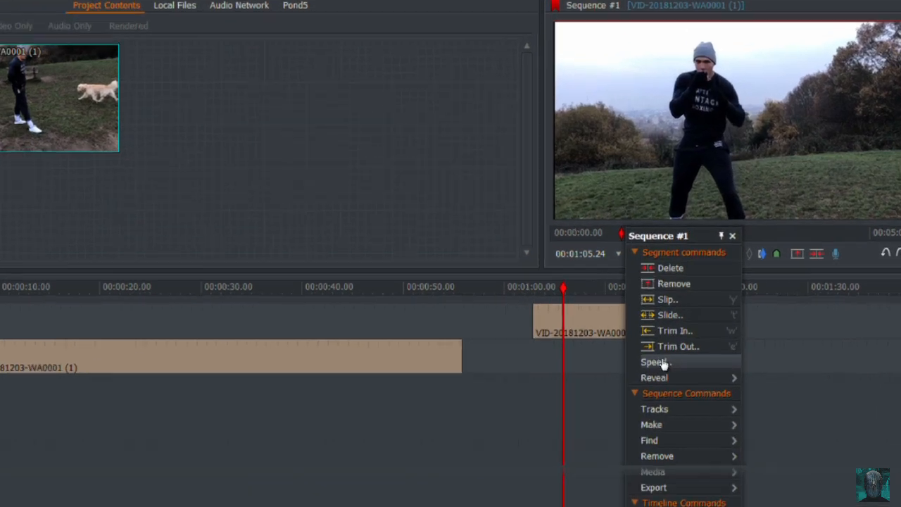
pyautogui.click(632, 386)
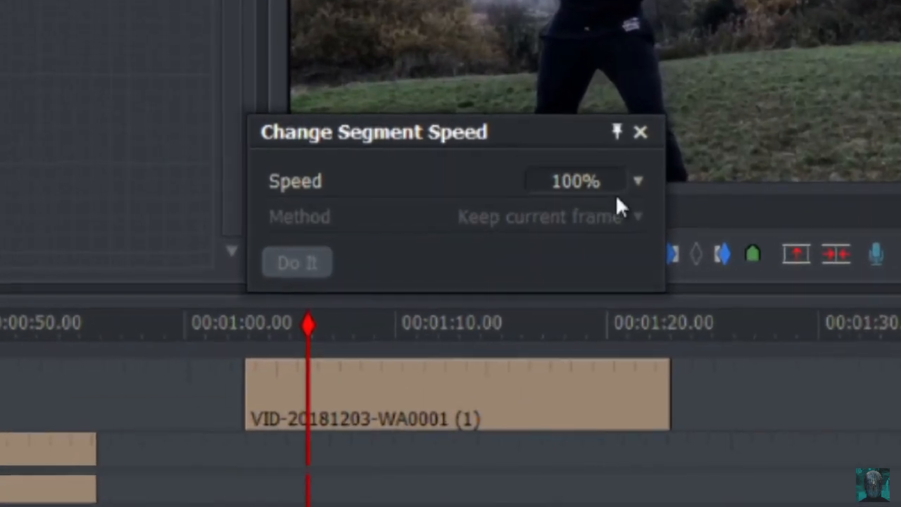
pyautogui.click(637, 182)
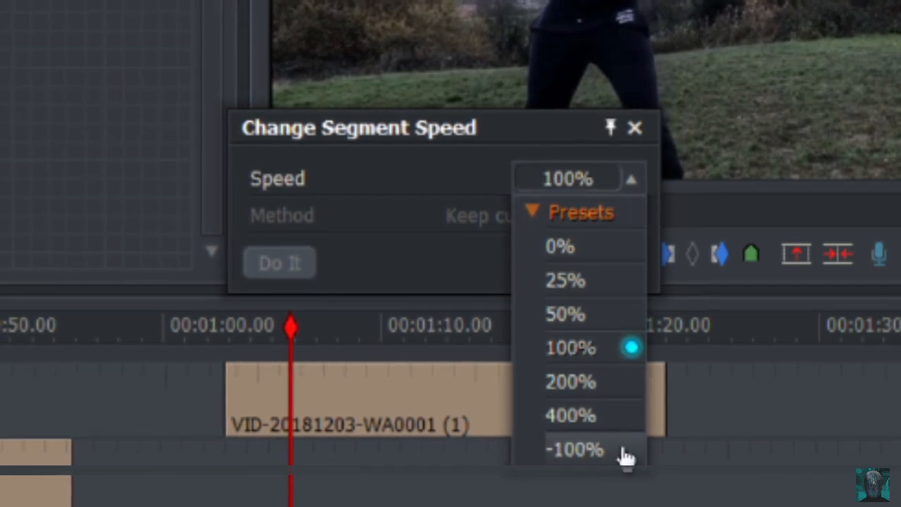
pyautogui.click(597, 451)
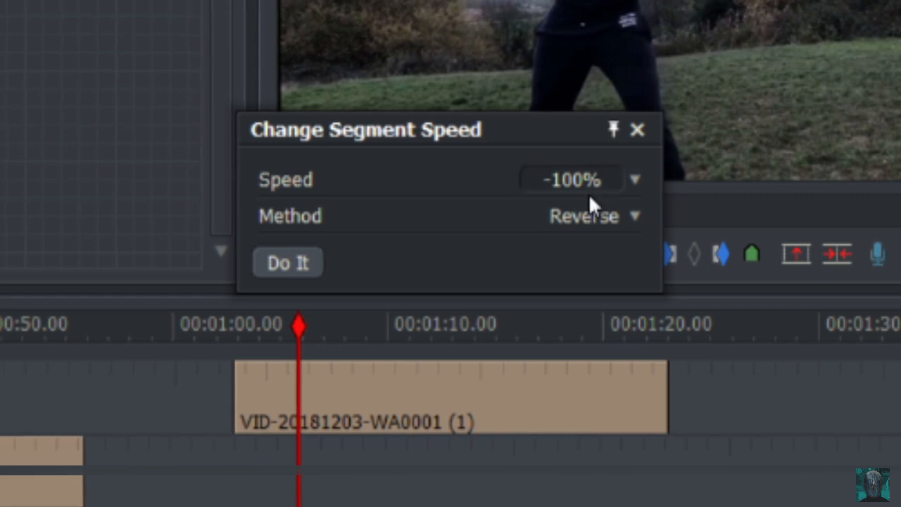
pyautogui.click(614, 232)
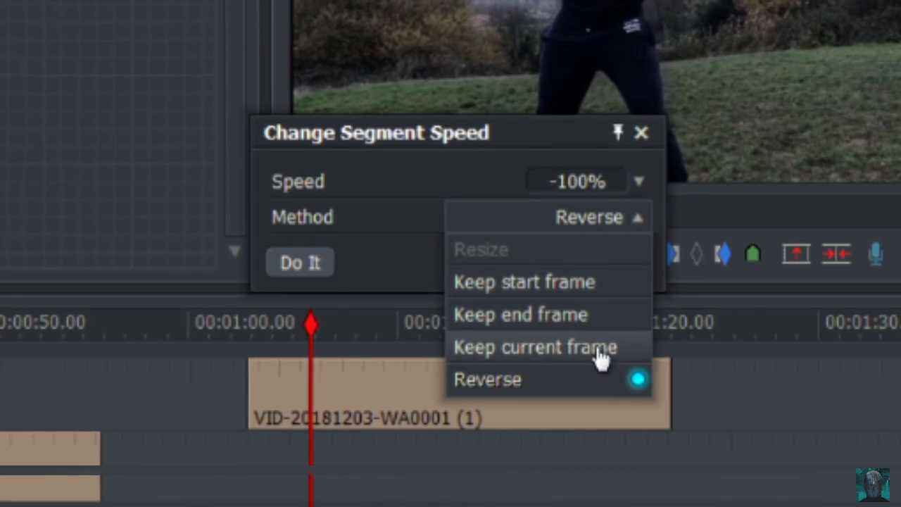
pyautogui.click(585, 219)
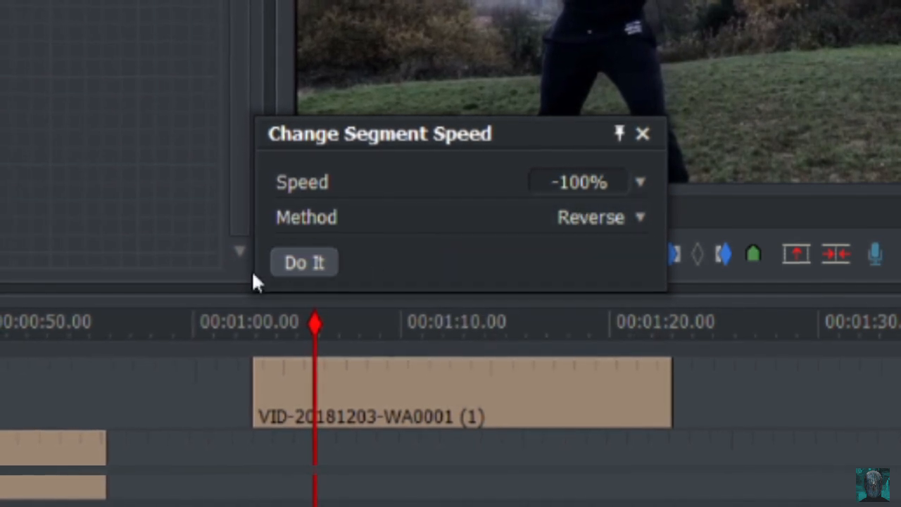
pyautogui.click(313, 266)
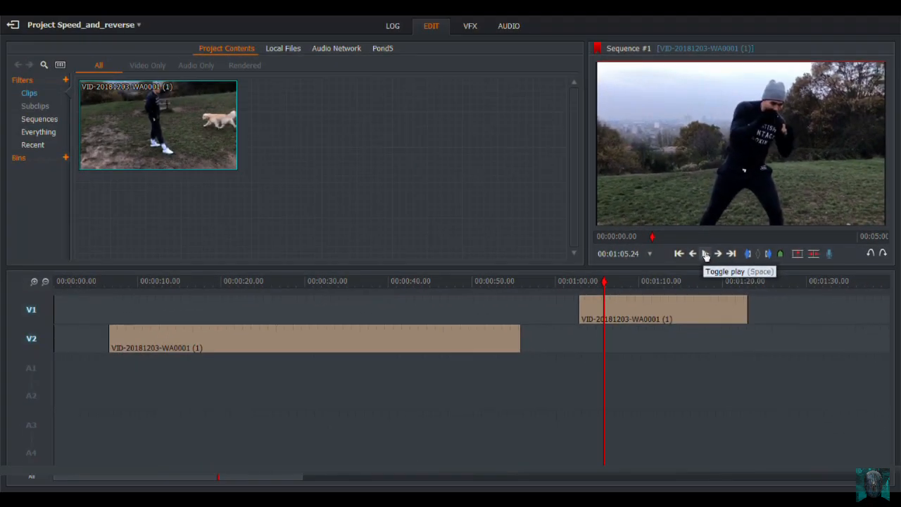
# - Play back the reversed V1 clip and scrub back to about 00:01:14.03 to check its motion
pyautogui.click(643, 253)
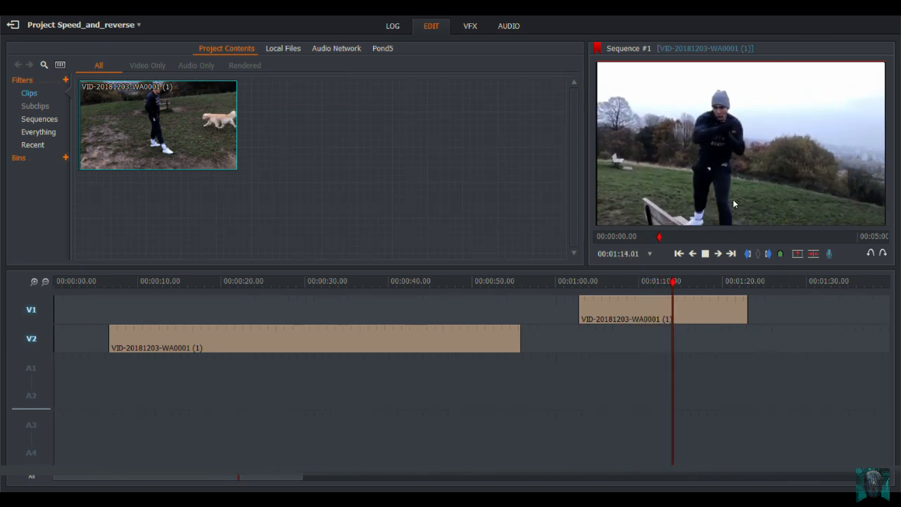
pyautogui.click(705, 254)
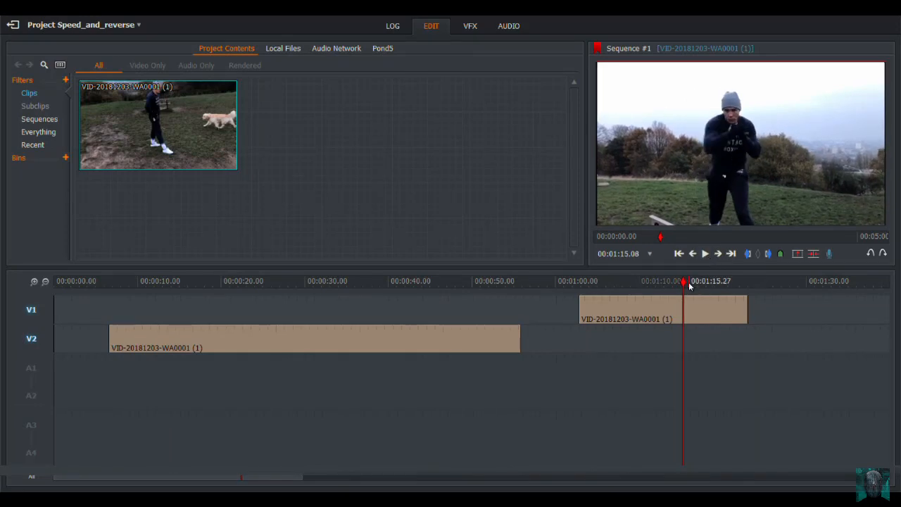
pyautogui.moveTo(689, 285); pyautogui.dragTo(669, 301)
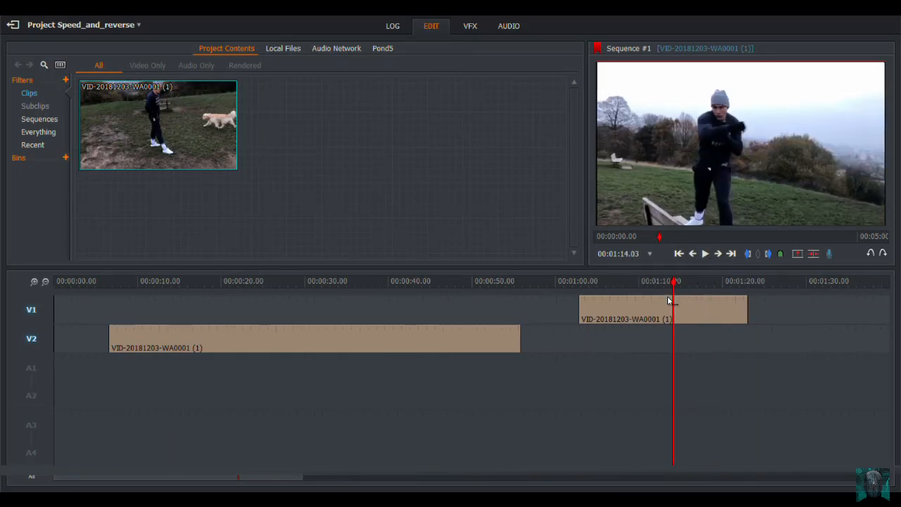
# - Extend the start of the reversed V1 clip to about 00:00:48 and review the lengthened clip
pyautogui.moveTo(580, 310); pyautogui.dragTo(455, 311)
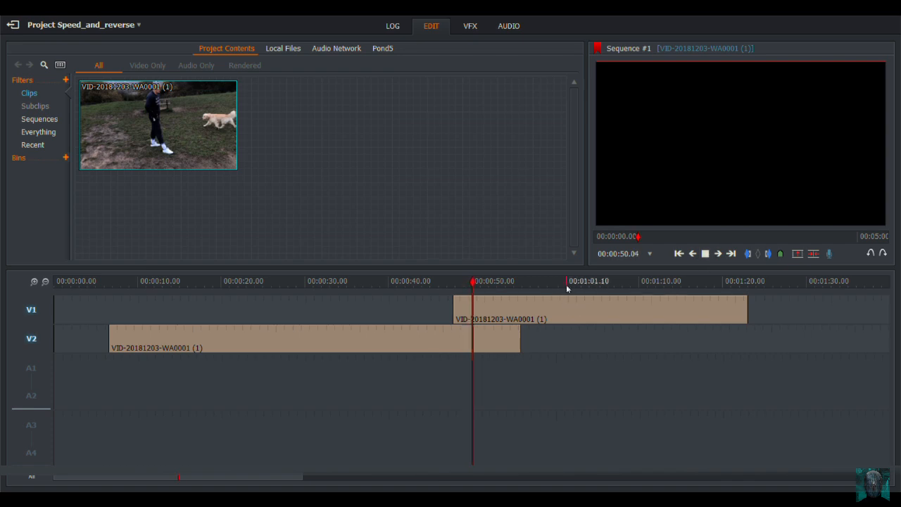
pyautogui.click(519, 281)
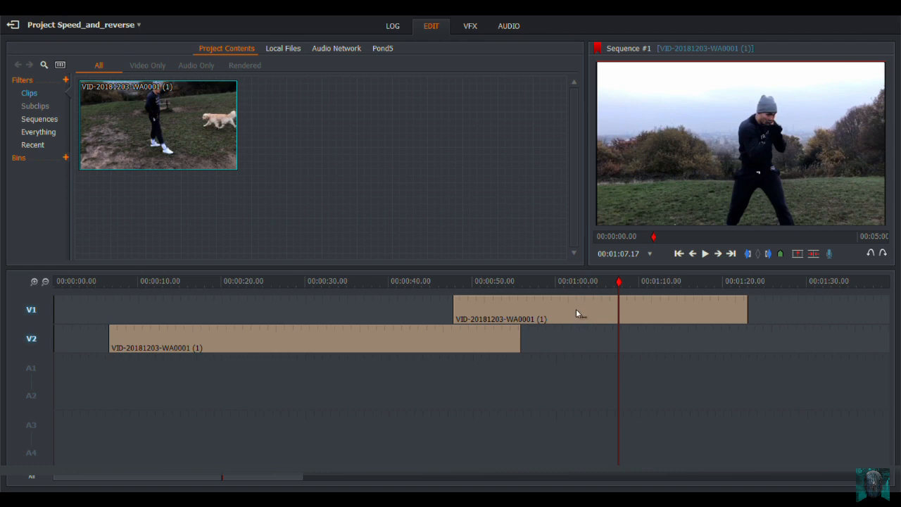
# - Move the reversed V1 clip to start at about 00:00:29 with its end extended to about 00:01:19, and play it from about 00:01:04
pyautogui.moveTo(576, 309); pyautogui.dragTo(422, 311)
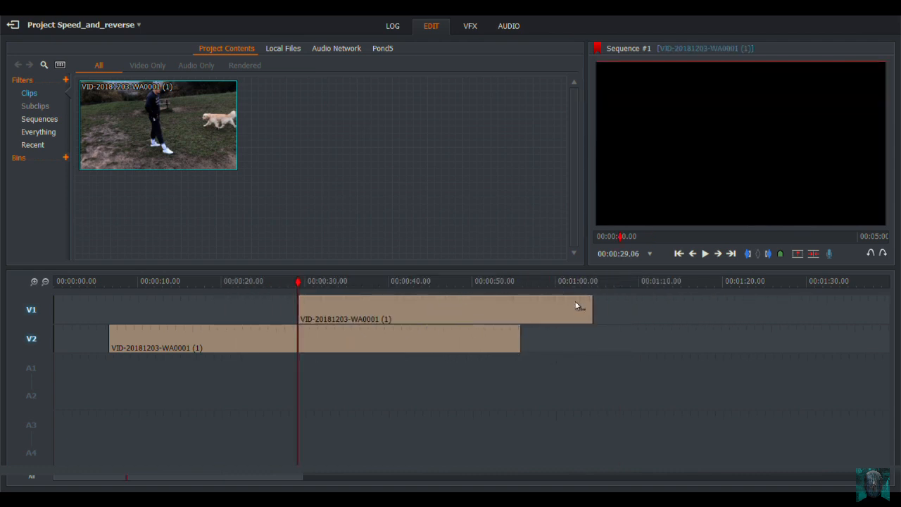
pyautogui.moveTo(590, 304); pyautogui.dragTo(714, 307)
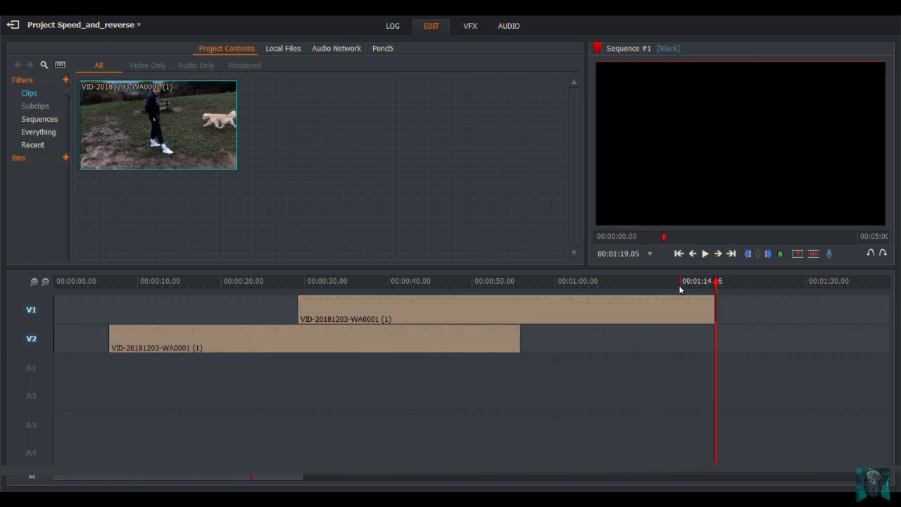
pyautogui.click(589, 282)
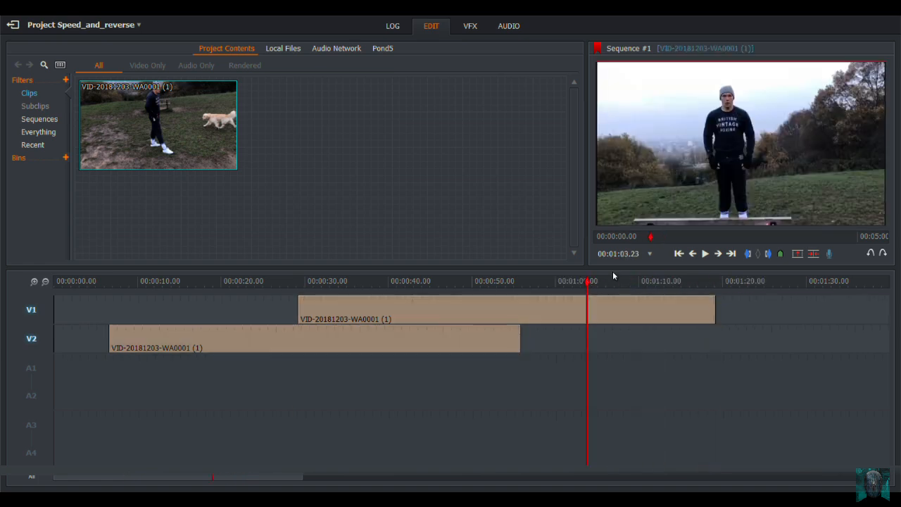
pyautogui.click(705, 255)
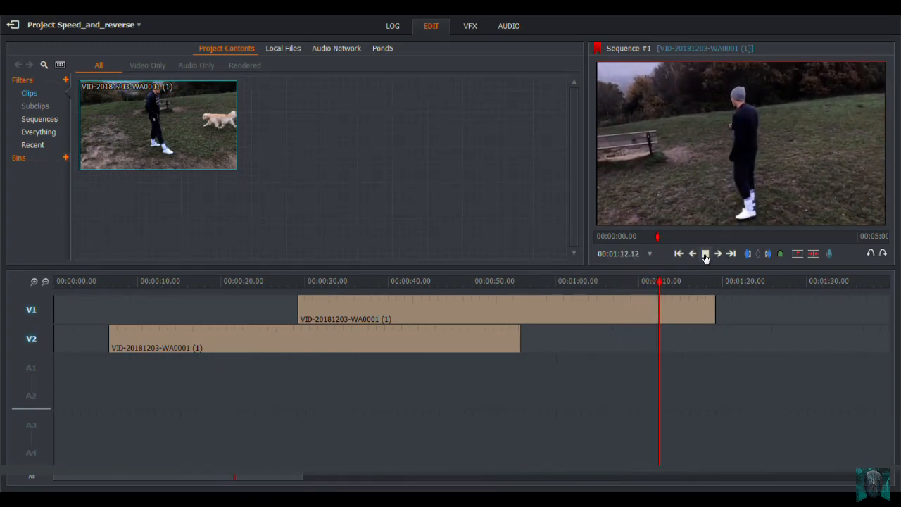
pyautogui.press('space')
# - Set the V1 clip's segment speed to -200% with the Resize method
pyautogui.rightClick(547, 310)
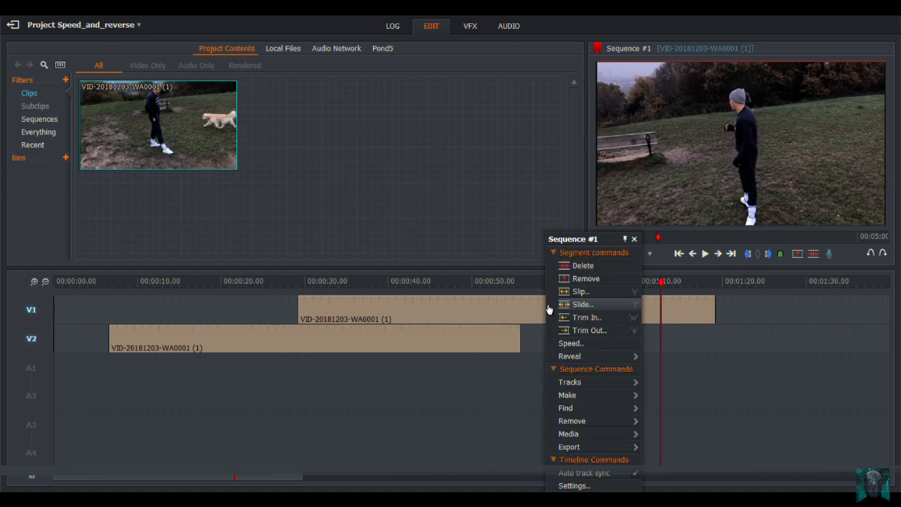
pyautogui.click(581, 345)
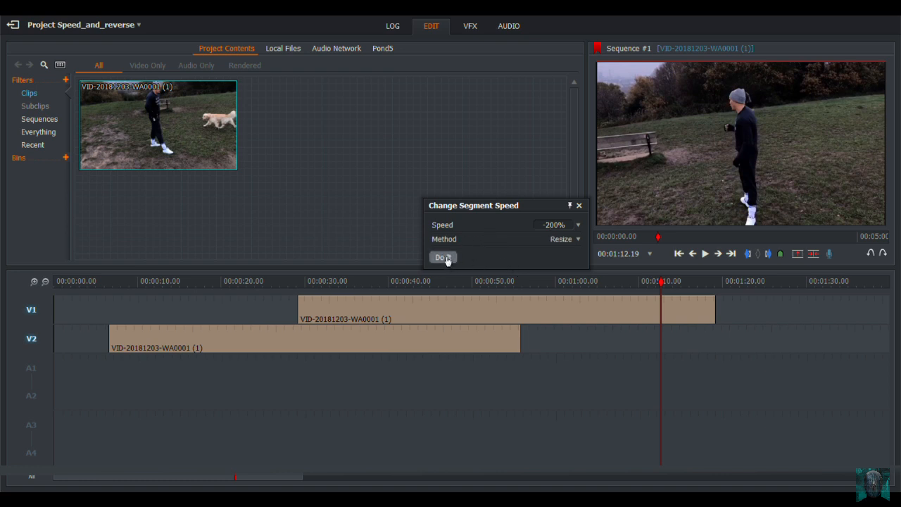
pyautogui.click(444, 257)
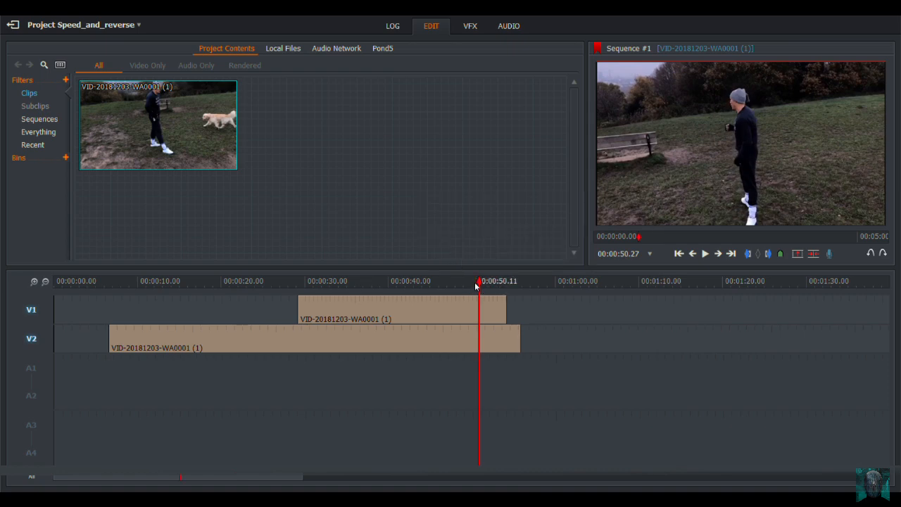
# - Scrub through the faster reversed V1 clip and play it back from about 00:00:41.22
pyautogui.moveTo(476, 285); pyautogui.dragTo(308, 291)
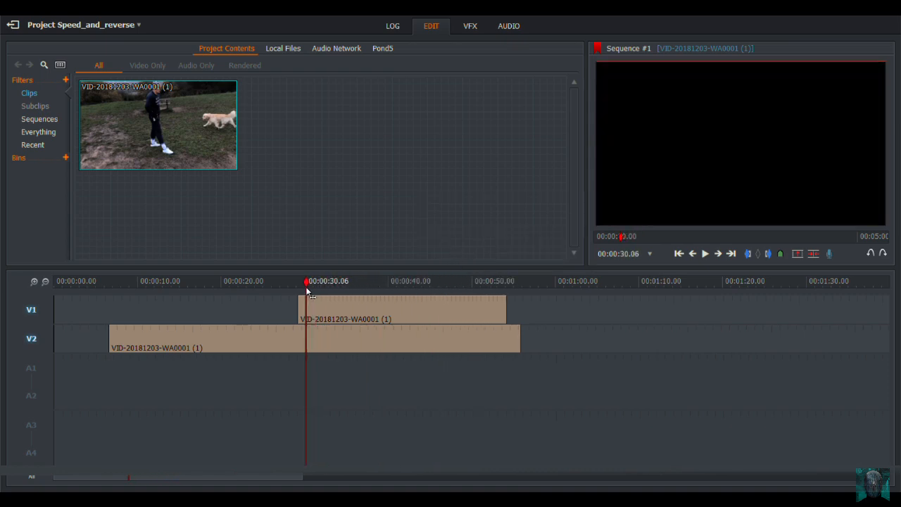
pyautogui.click(403, 283)
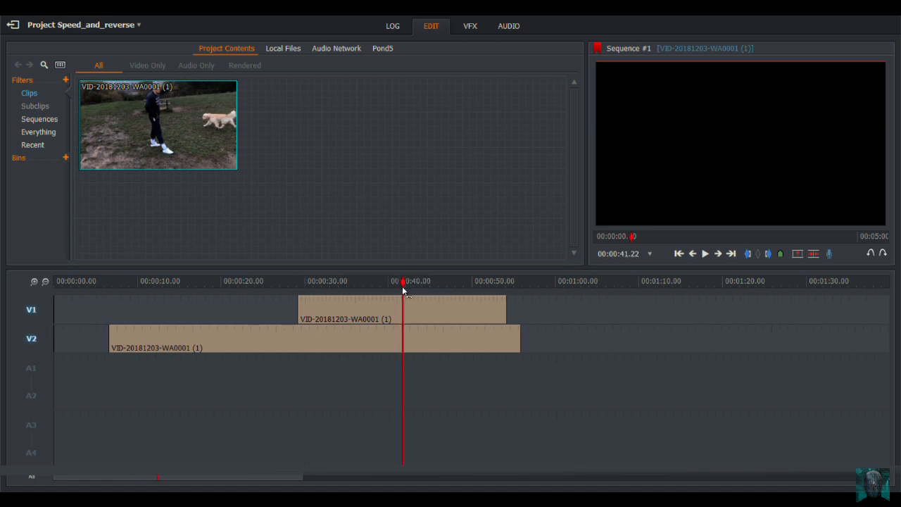
pyautogui.click(706, 254)
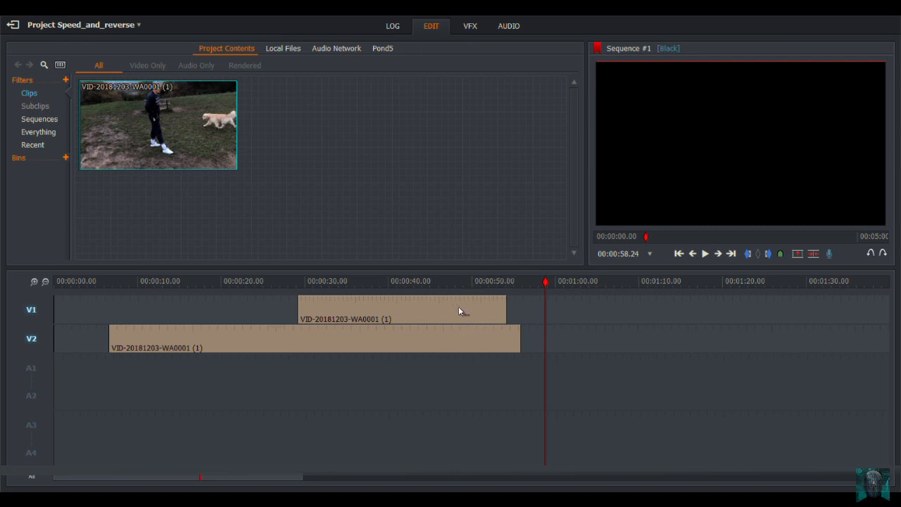
pyautogui.rightClick(208, 341)
pyautogui.click(338, 303)
pyautogui.rightClick(338, 303)
pyautogui.click(284, 338)
pyautogui.rightClick(285, 338)
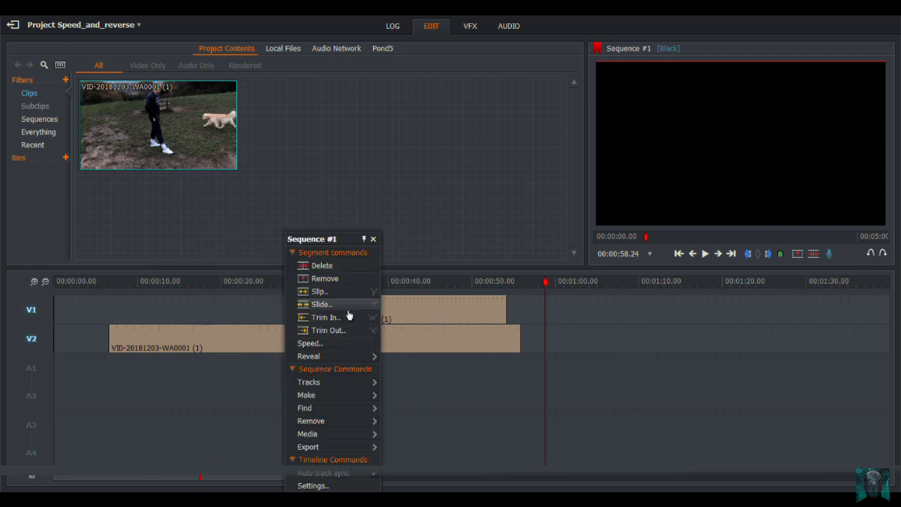
pyautogui.click(437, 308)
pyautogui.rightClick(437, 308)
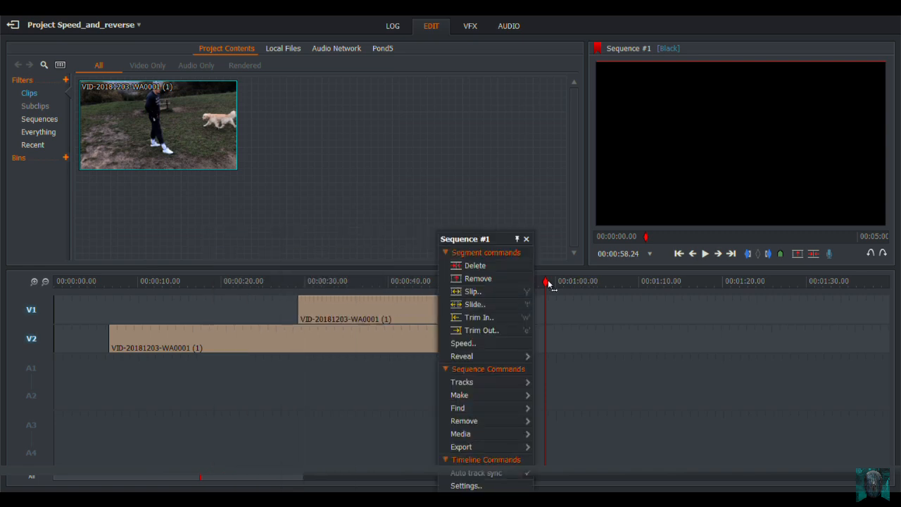
pyautogui.click(353, 339)
pyautogui.rightClick(354, 338)
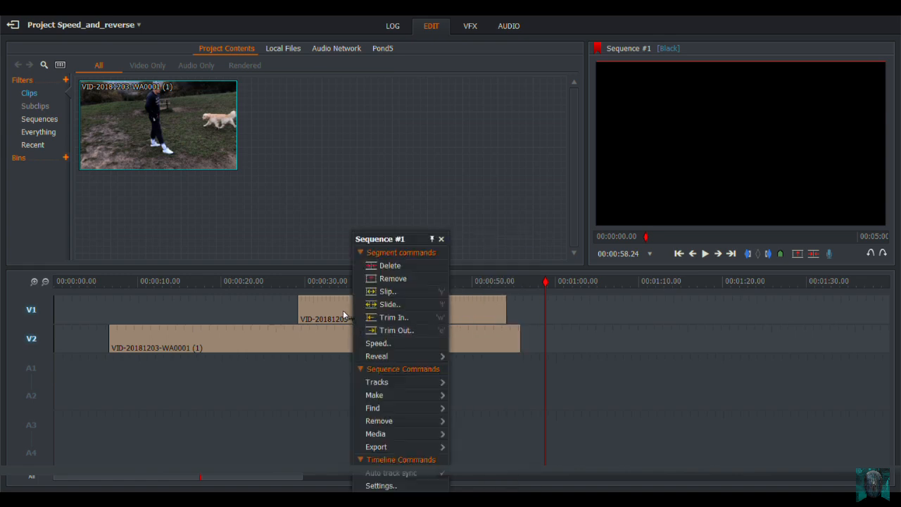
# - Open the segment speed settings for the V1 clip and display the available speed presets
pyautogui.rightClick(343, 315)
pyautogui.click(364, 343)
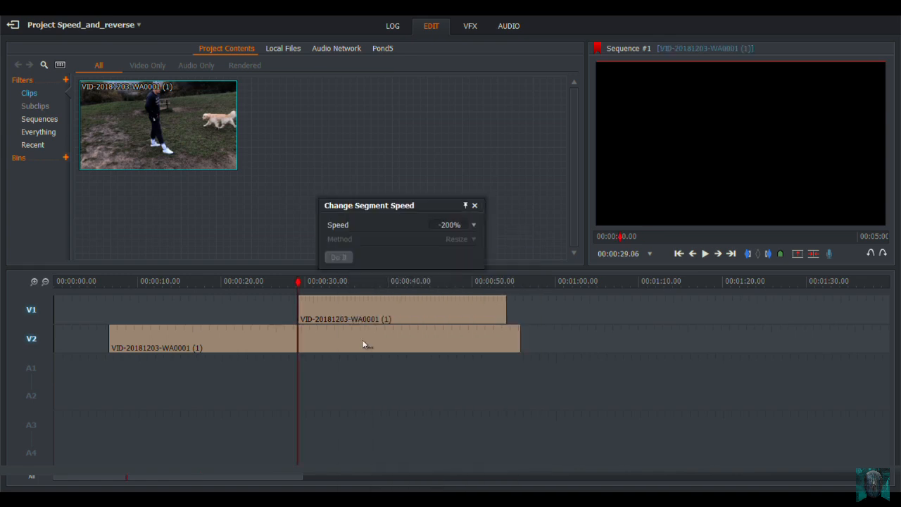
pyautogui.click(474, 225)
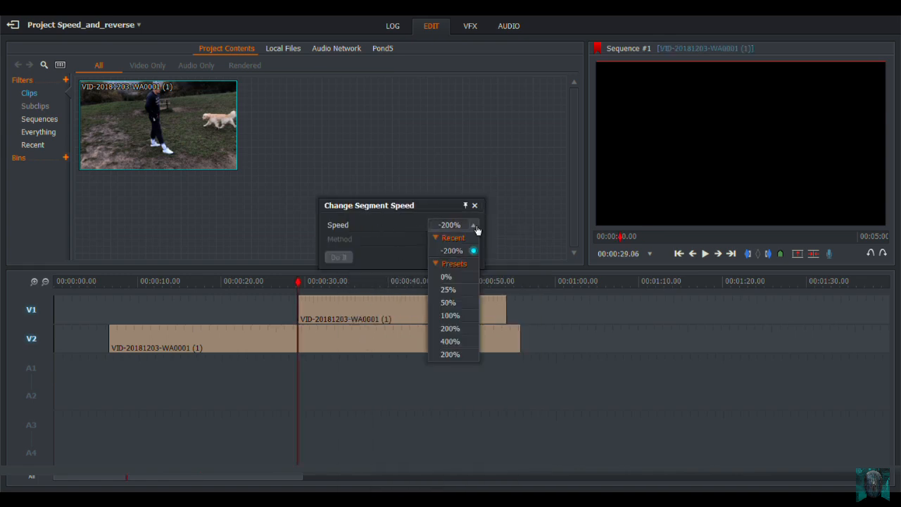